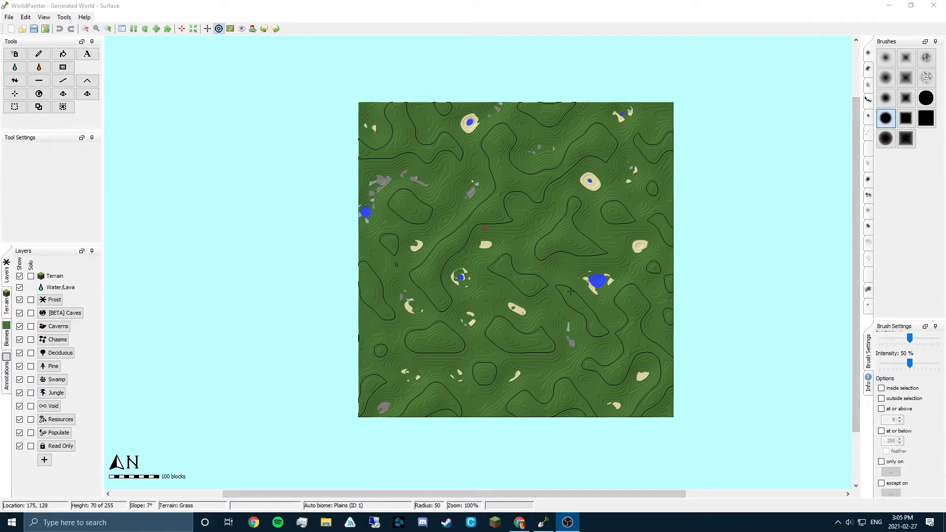
Step: Start creating a new world and name it tutorial
middle_click_drag(570, 291, 534, 301)
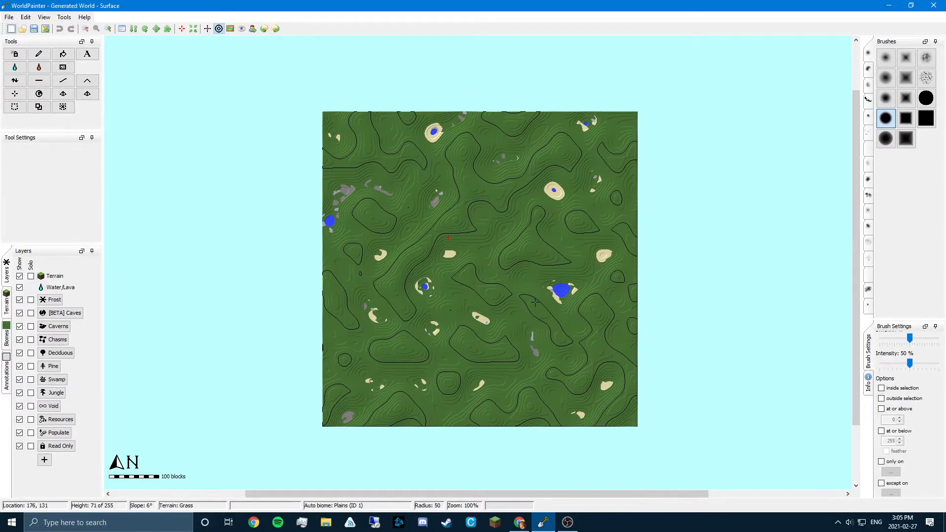
middle_click_drag(535, 302, 524, 300)
left_click(9, 16)
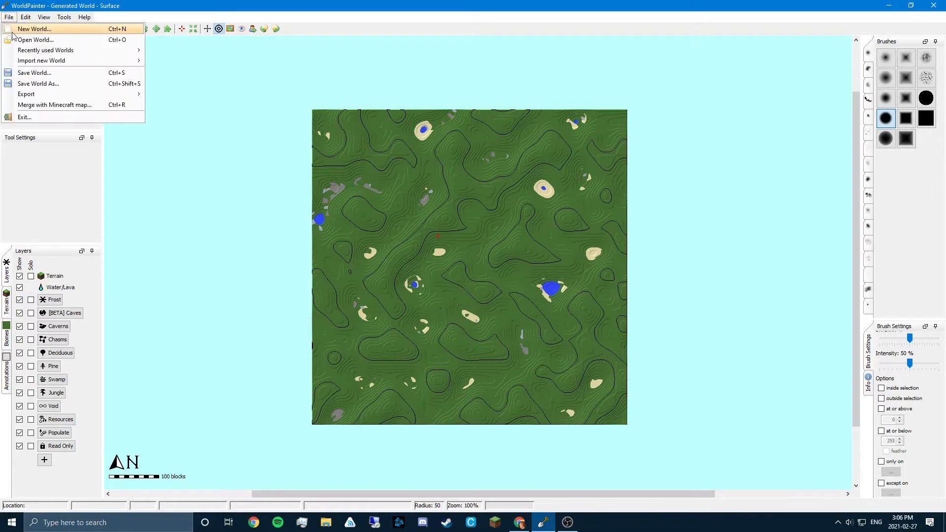
left_click(15, 28)
left_click_drag(412, 102, 413, 113)
key("BackSpace")
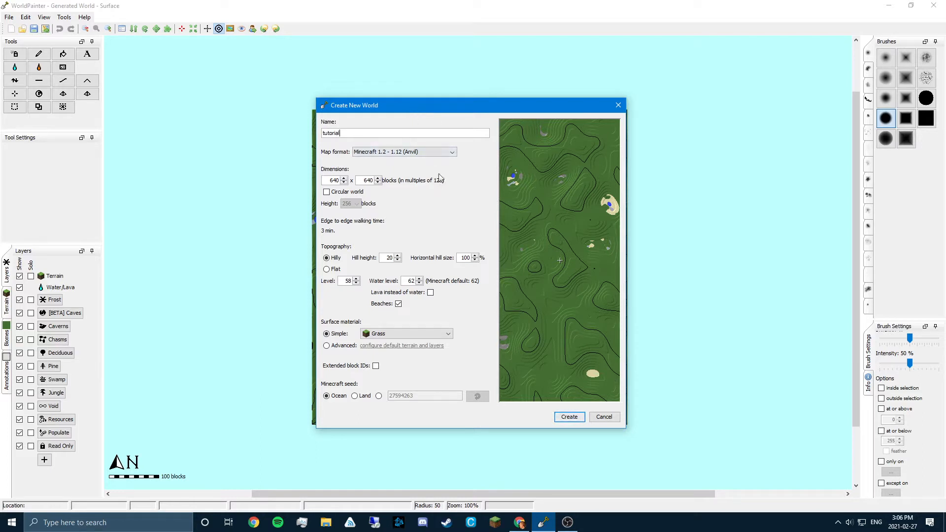
Step: Create the world in the [BETA] Minecraft 1.14.4 or later format, 1,024 x 1,024 blocks with flat topography
left_click(435, 152)
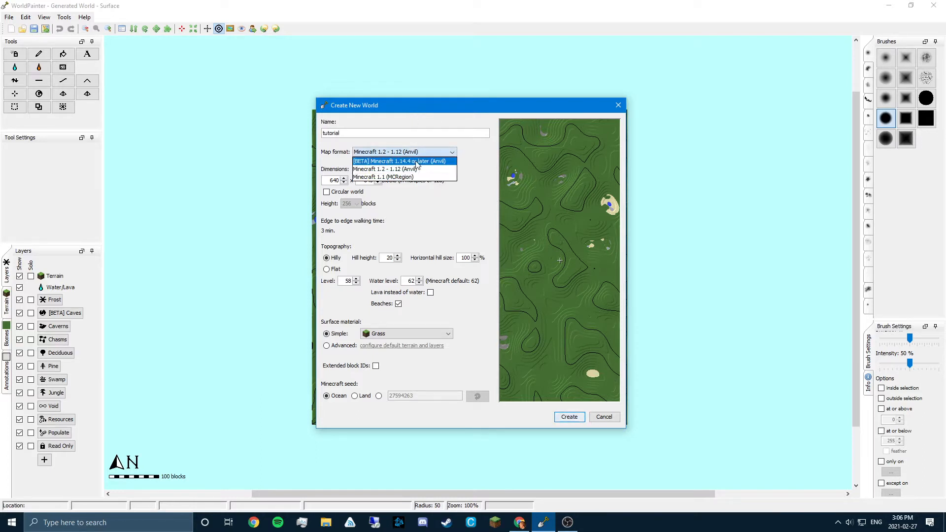
left_click(415, 166)
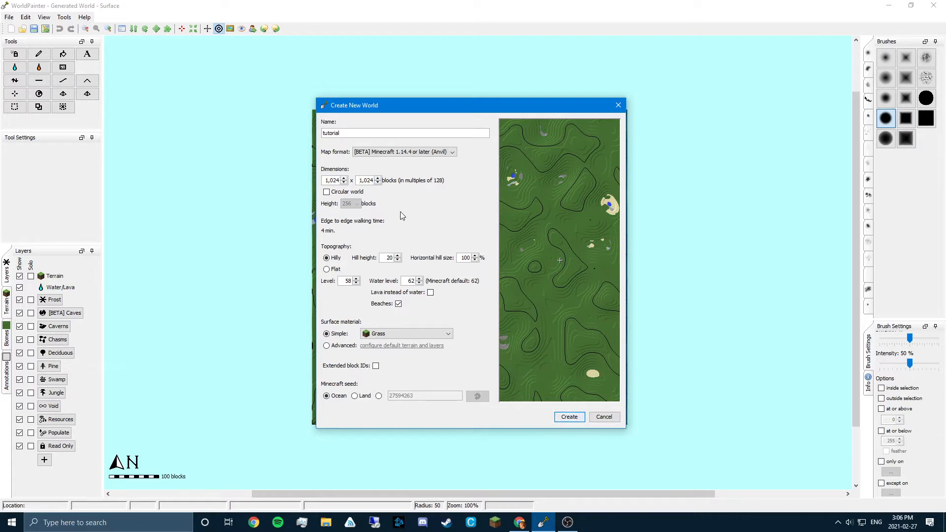
left_click(327, 269)
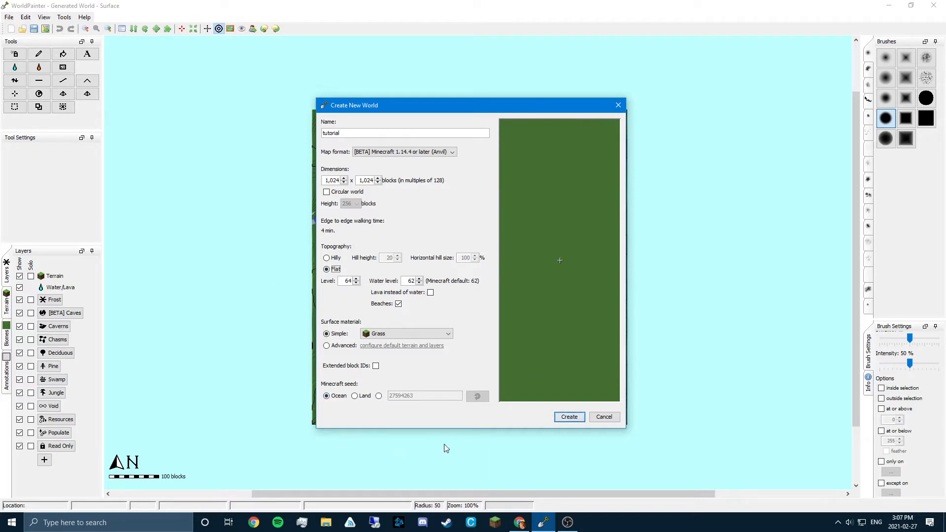
left_click(569, 416)
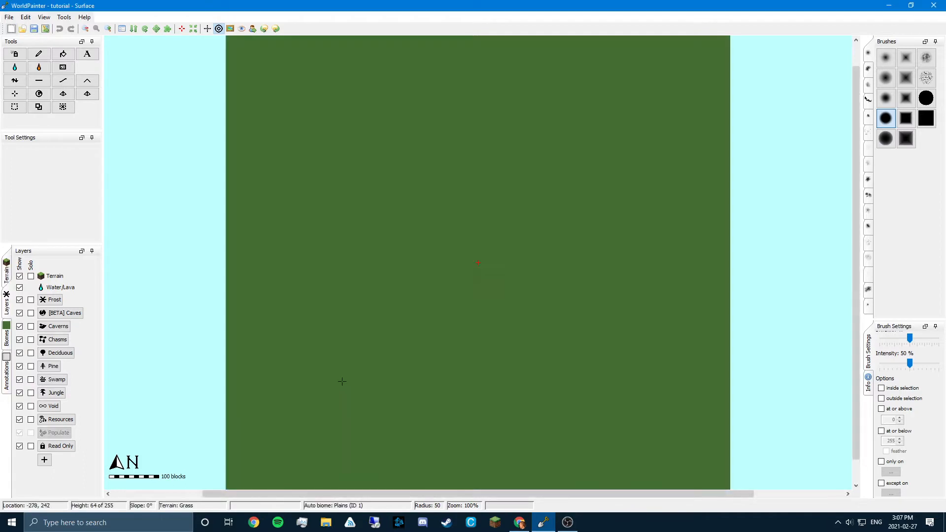
Step: Select the solid circular brush and set its intensity to 100 %
scroll(368, 344, "down", 1)
mouse_move(469, 285)
middle_mouse_down()
mouse_move(447, 281)
mouse_move(450, 333)
mouse_move(456, 280)
middle_mouse_up()
scroll(458, 288, "up", 1)
scroll(456, 276, "down", 1)
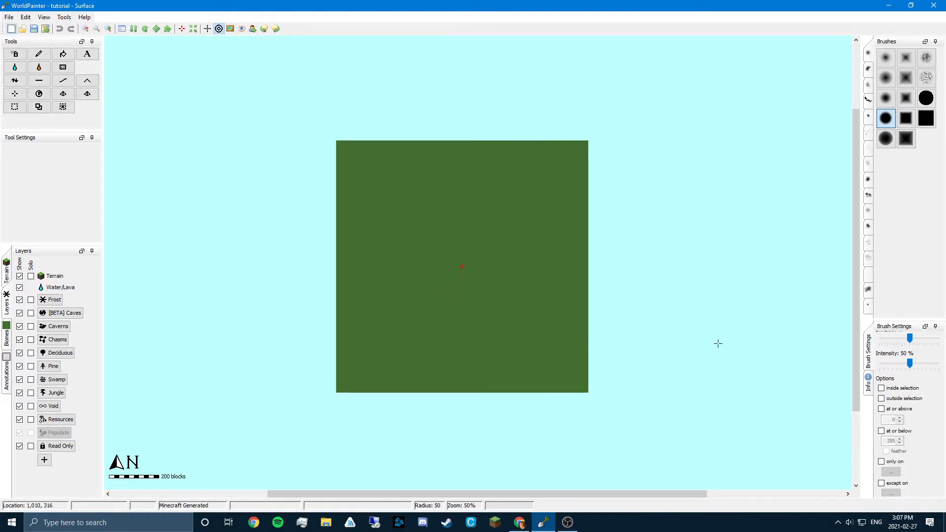
left_click(924, 100)
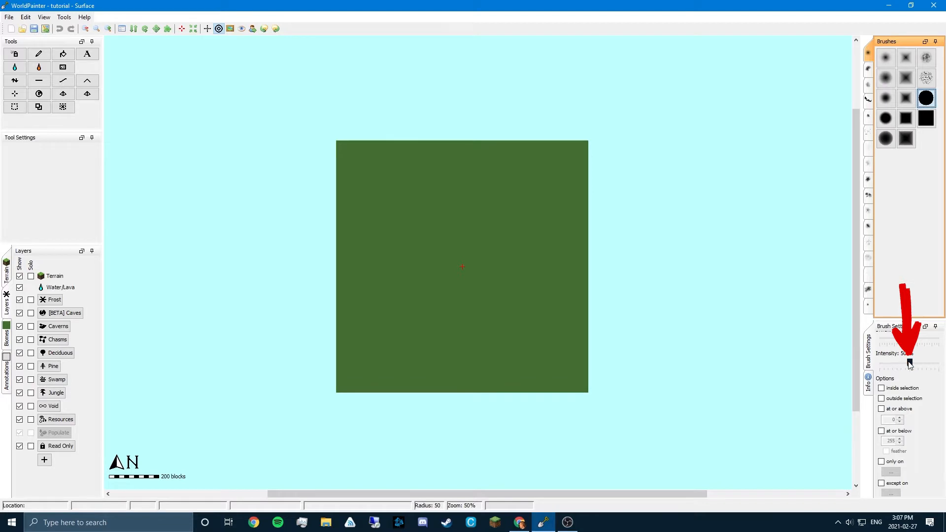
left_click_drag(909, 363, 916, 365)
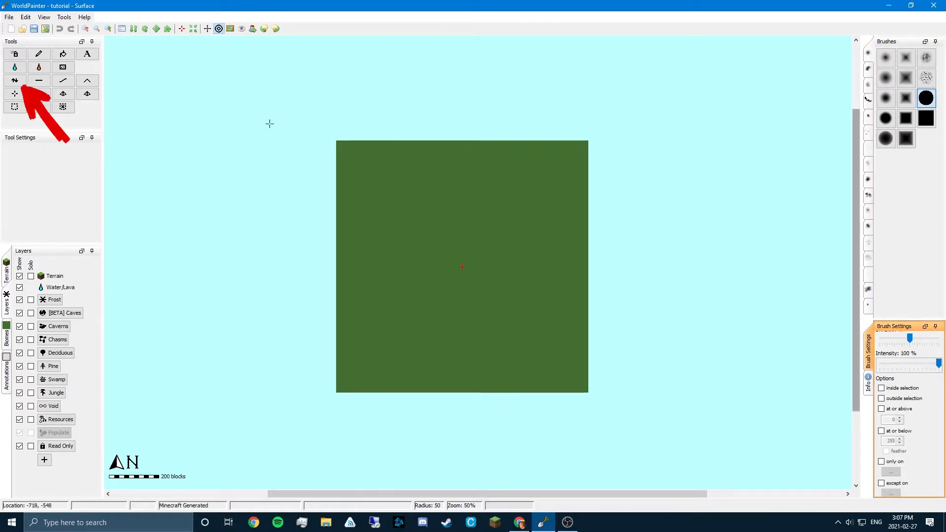
Step: Lower the entire map to height 0 with the raise/lower terrain tool, using an enlarged brush
left_click(15, 80)
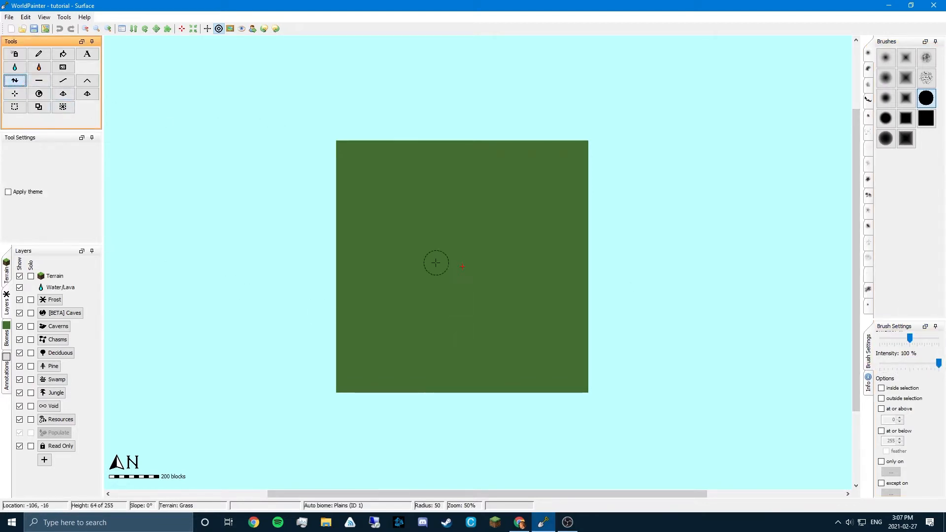
scroll(429, 260, "up", 8)
mouse_move(384, 287)
left_mouse_down()
mouse_move(389, 245)
mouse_move(354, 361)
mouse_move(560, 359)
mouse_move(338, 190)
mouse_move(465, 175)
mouse_move(560, 179)
left_mouse_up()
scroll(528, 222, "down", 6)
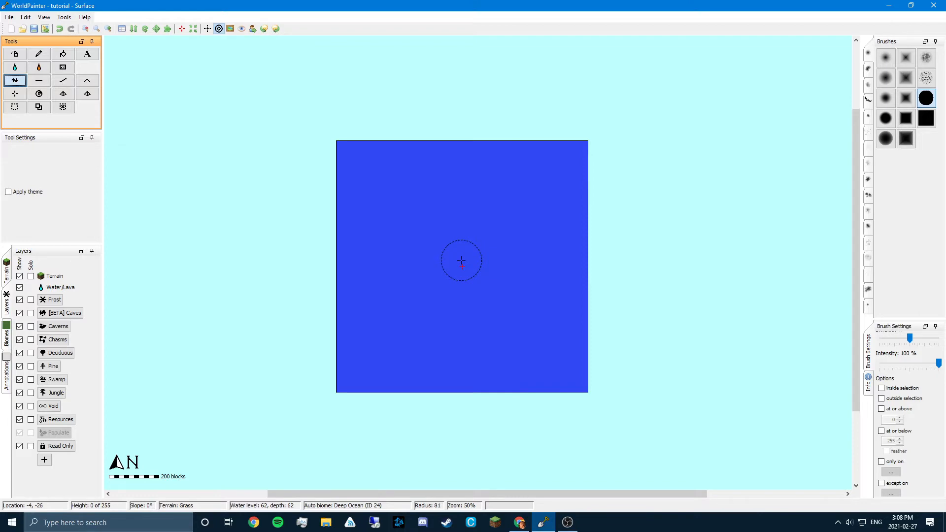
Step: Increase the brush radius to 300
scroll(451, 261, "up", 12)
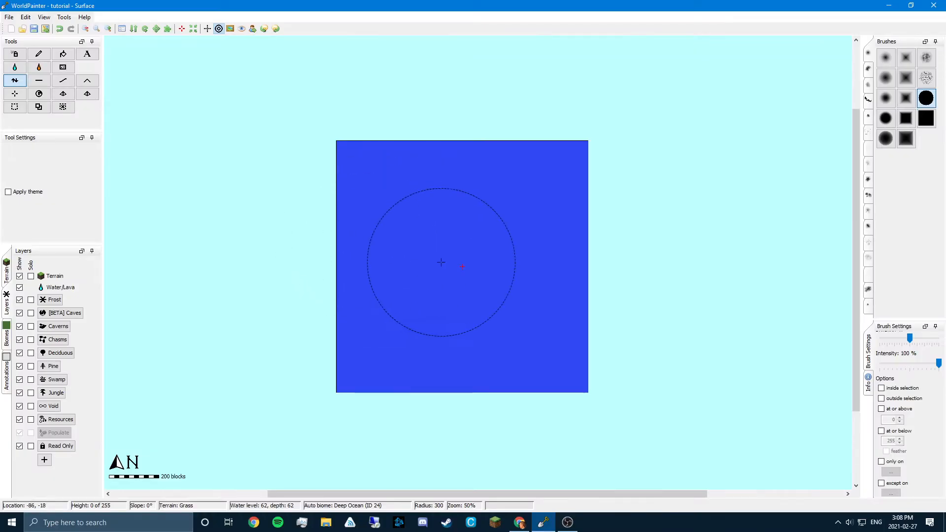
scroll(439, 262, "up", 1)
scroll(440, 262, "down", 1)
scroll(519, 265, "up", 1)
scroll(518, 265, "down", 1)
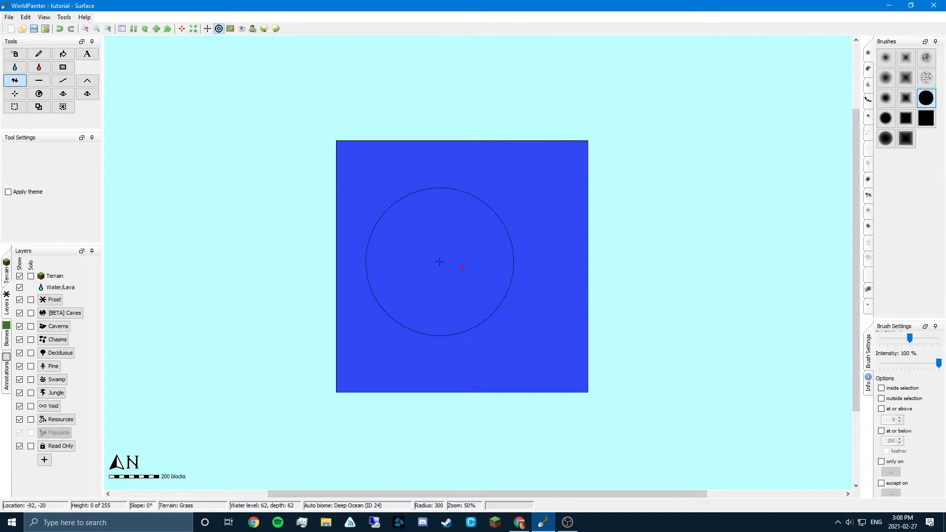
Step: Open the custom brushes folder, look through its brush categories and images, and close it
left_click(61, 18)
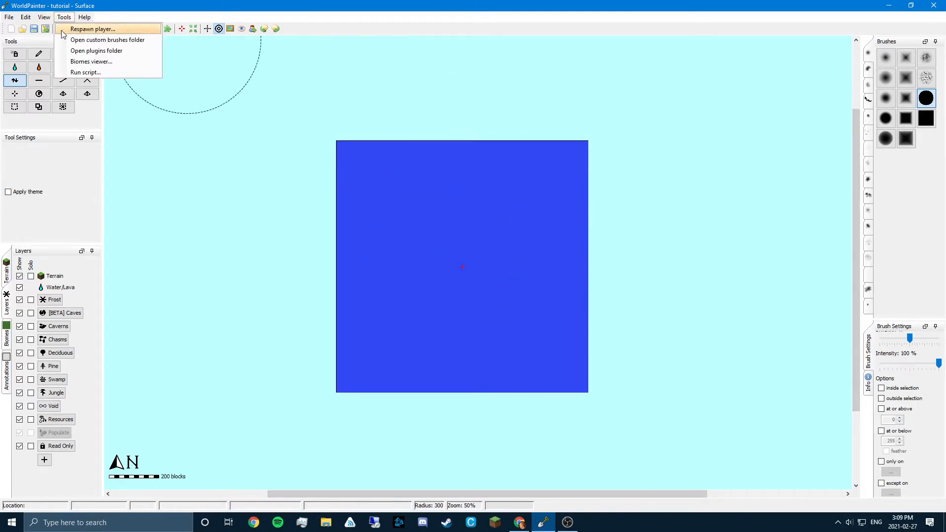
left_click(97, 40)
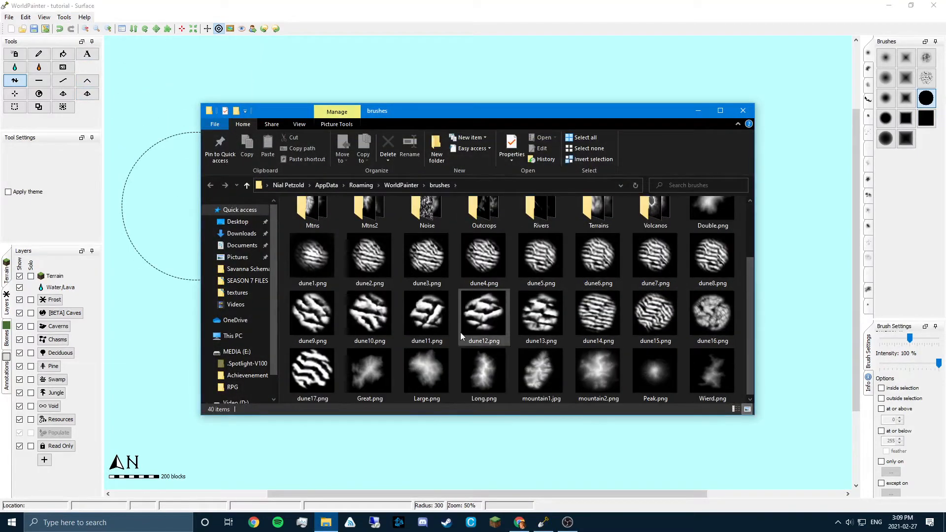
scroll(392, 317, "up", 2)
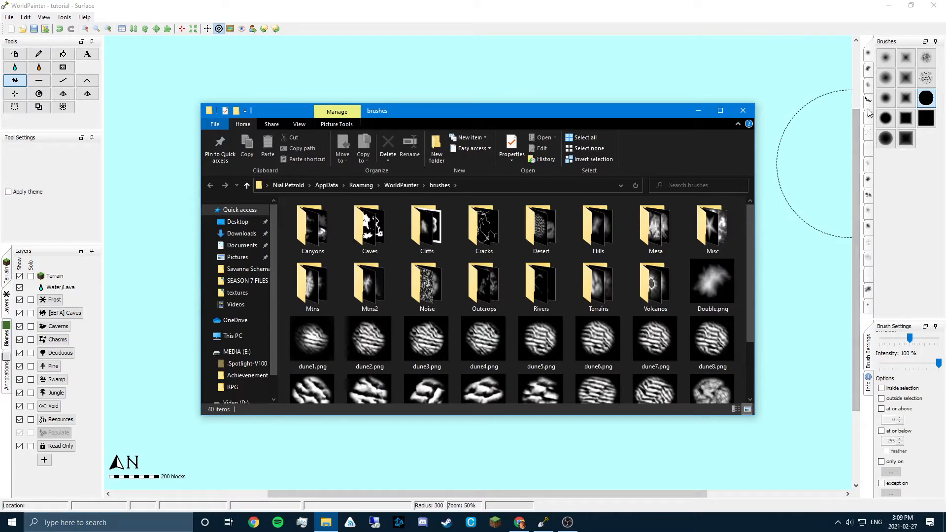
left_click(742, 110)
Step: Choose a mountain brush from the Mtns2 set and configure it to work only at or below 62 with 65 % intensity
left_click(867, 116)
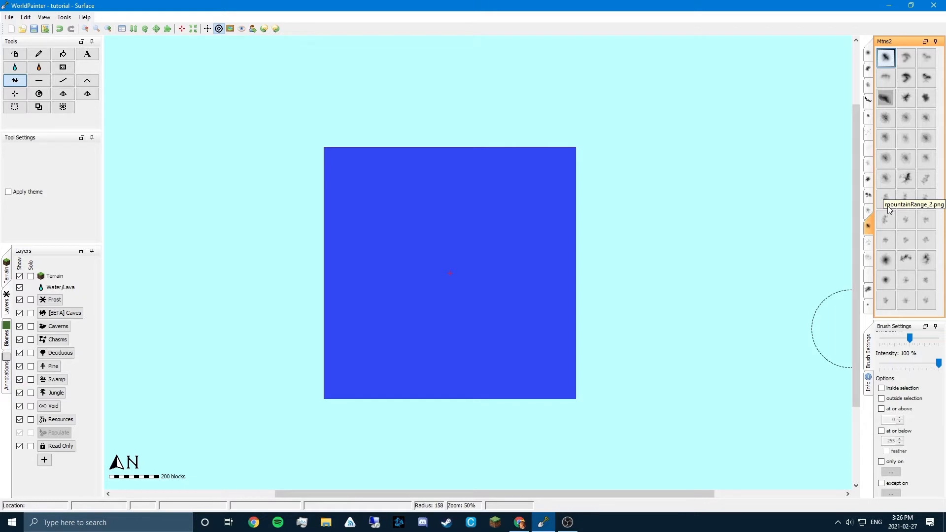
left_click(886, 199)
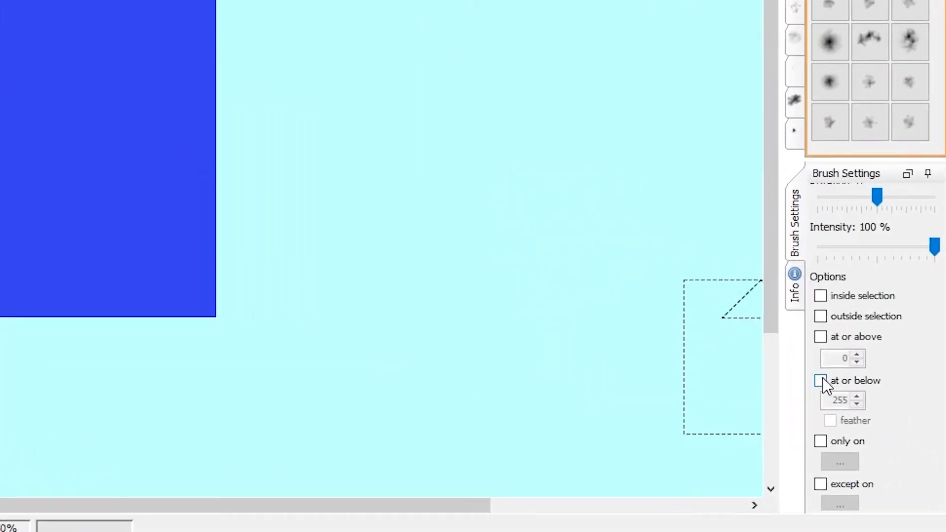
left_click(820, 380)
left_click_drag(831, 400, 839, 400)
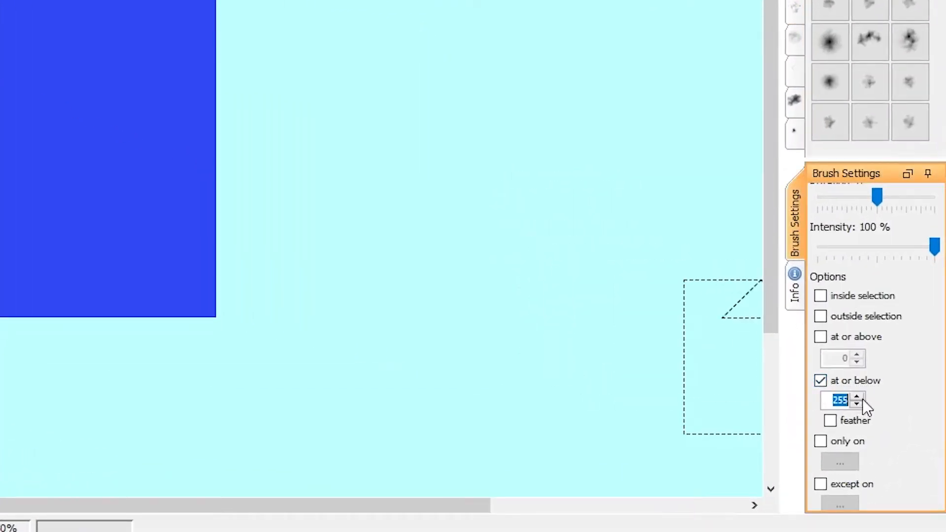
type("62")
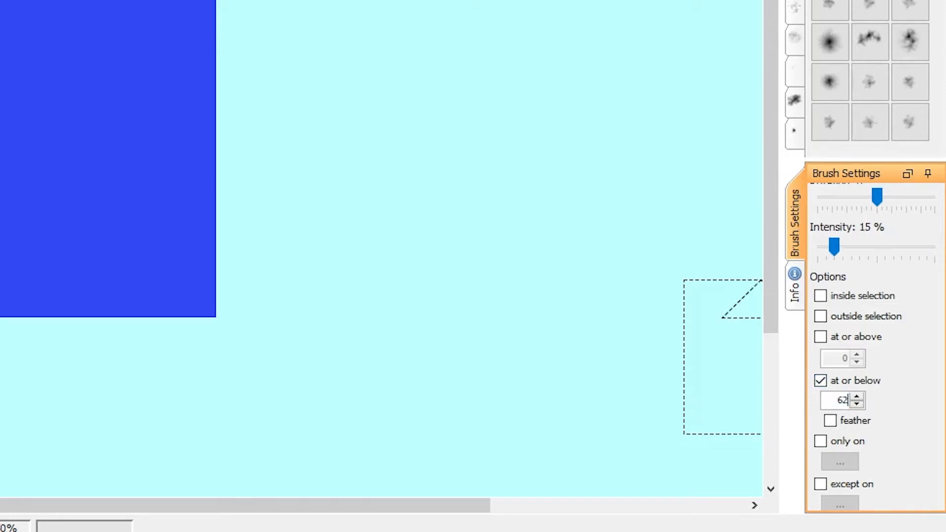
scroll(808, 286, "down", 2)
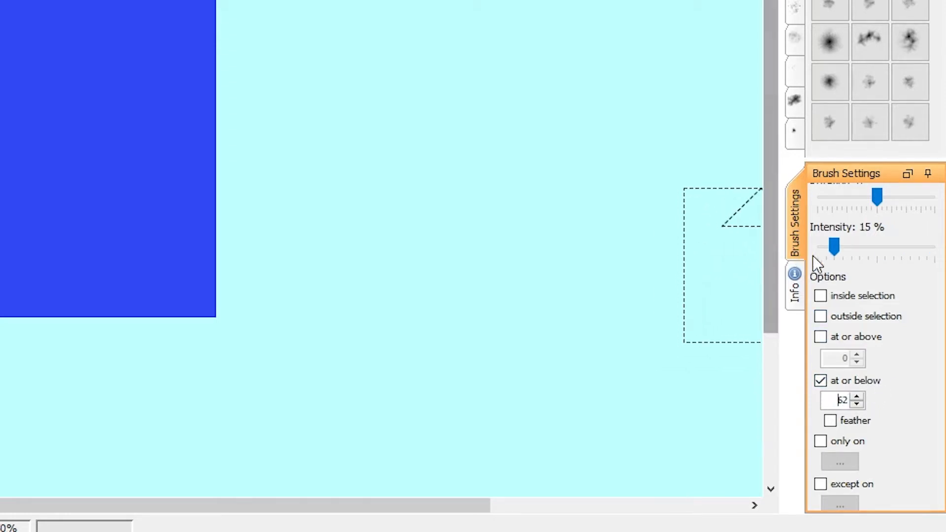
left_click_drag(835, 248, 895, 248)
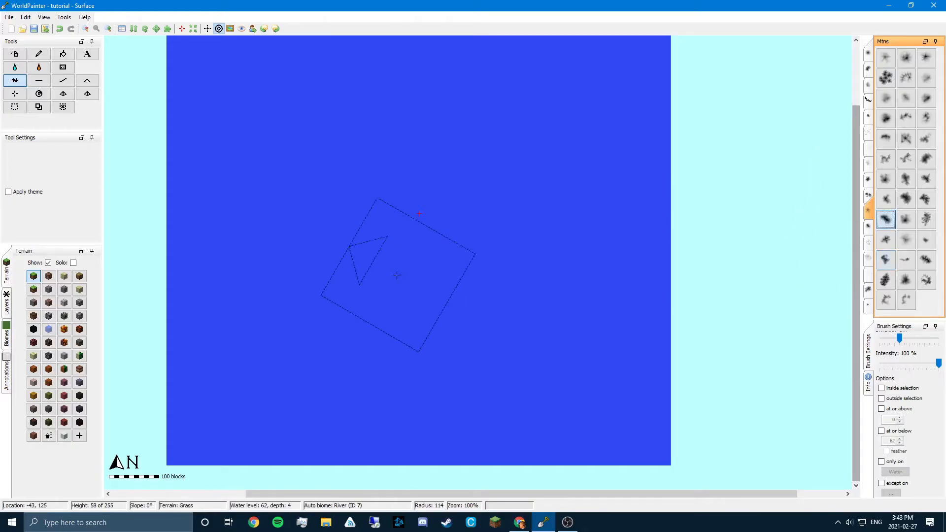
Step: Raise an elongated mountain ridge west of the map centre with a rotated Mtns brush at 100 % intensity and no height limit
left_click(351, 274)
mouse_move(352, 274)
left_mouse_down()
mouse_move(327, 235)
mouse_move(294, 217)
mouse_move(303, 213)
left_mouse_up()
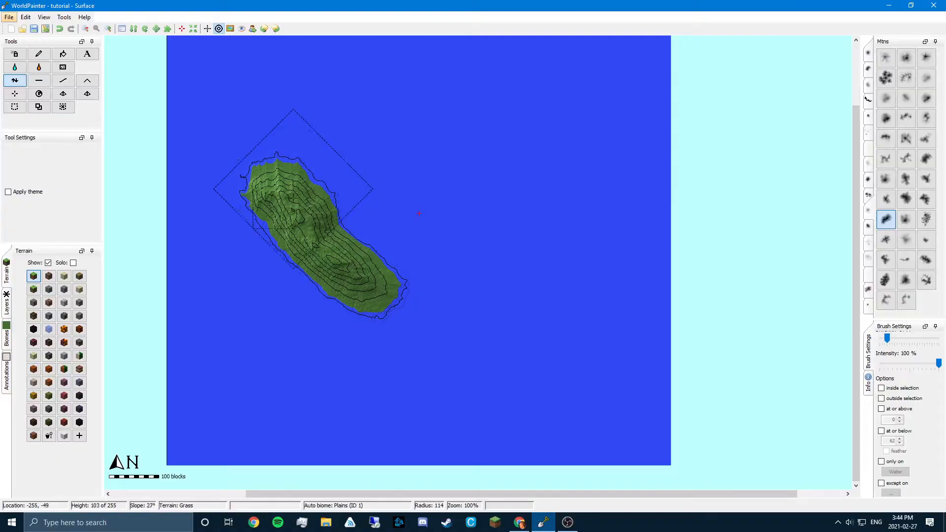
mouse_move(298, 204)
left_mouse_down()
mouse_move(290, 219)
mouse_move(318, 254)
left_mouse_up()
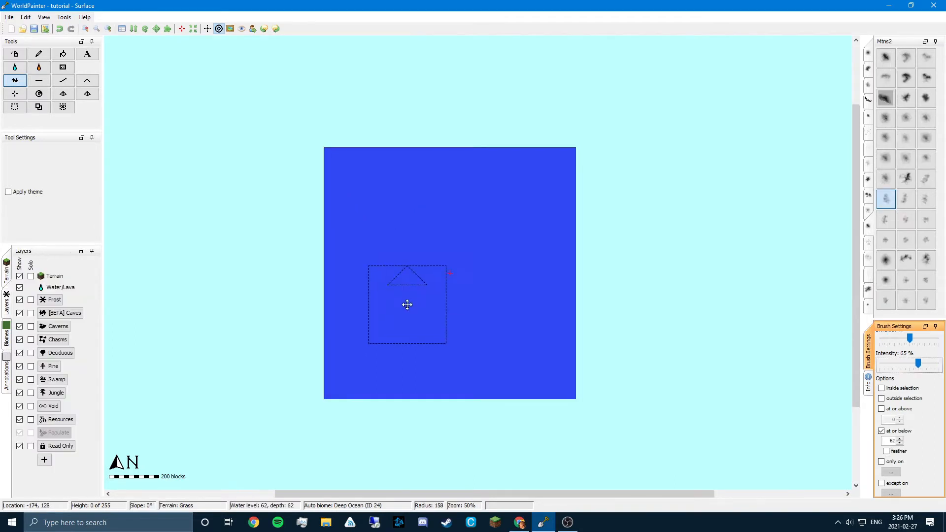
Step: Build up an underwater mound southwest of the map centre with the Mtns2 brush, rotating the brush between strokes
mouse_move(406, 304)
middle_mouse_down()
mouse_move(432, 277)
mouse_move(428, 290)
middle_mouse_up()
left_click_drag(430, 285, 424, 283)
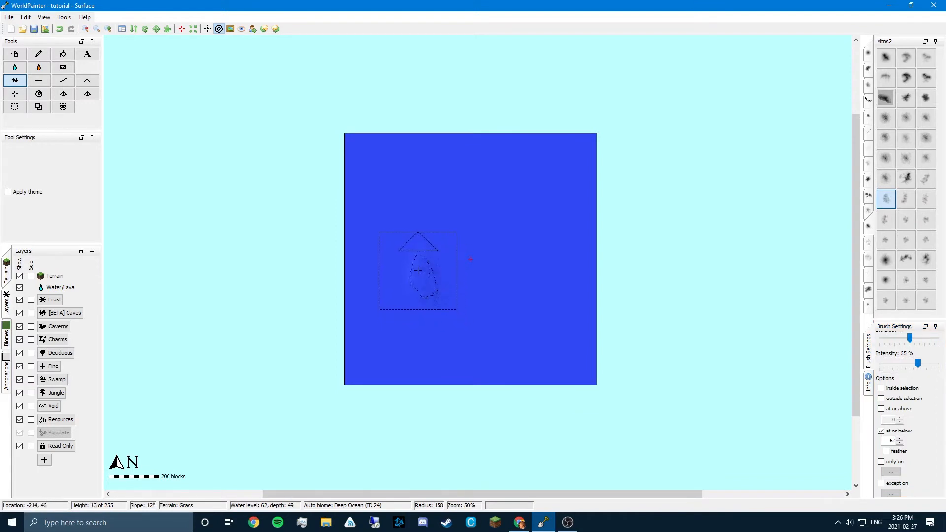
scroll(418, 269, "up", 1)
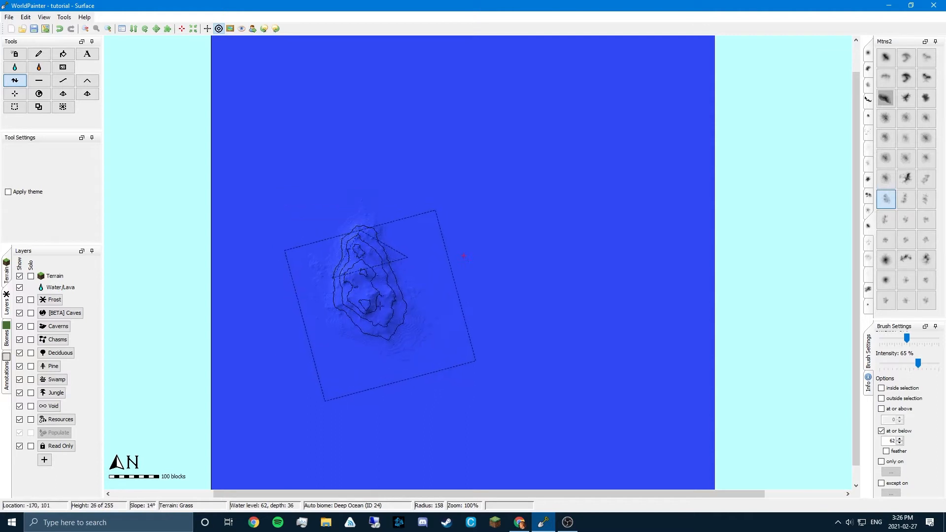
scroll(383, 310, "down", 3, "alt")
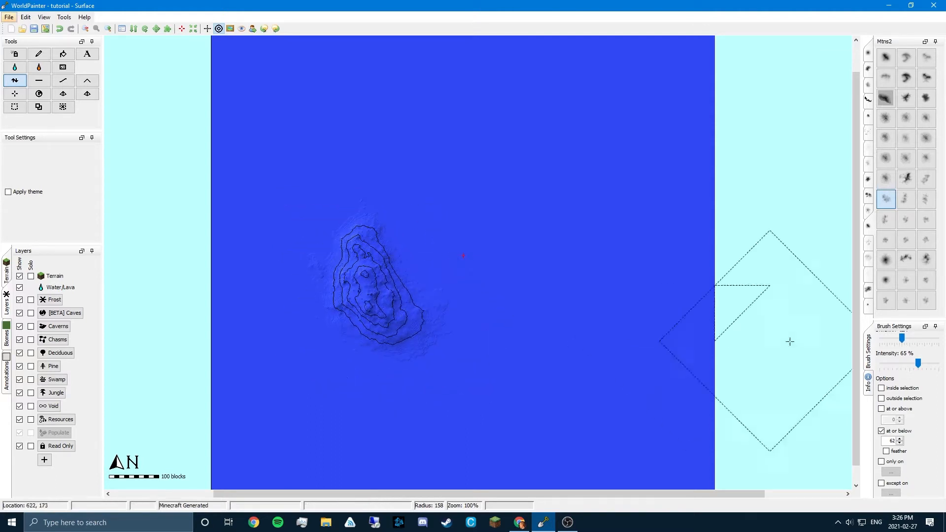
Step: Set the intensity to 100 % and raise a large flat island across the middle of the map, varying the brush's rotation and size
left_click_drag(917, 363, 938, 363)
scroll(443, 296, "down", 2, "alt")
mouse_move(443, 295)
left_mouse_down()
mouse_move(363, 327)
mouse_move(348, 232)
mouse_move(374, 230)
mouse_move(372, 177)
mouse_move(424, 148)
mouse_move(456, 138)
mouse_move(464, 147)
mouse_move(409, 207)
mouse_move(409, 295)
mouse_move(473, 290)
mouse_move(468, 245)
mouse_move(517, 169)
mouse_move(454, 201)
mouse_move(454, 316)
mouse_move(339, 355)
mouse_move(560, 264)
mouse_move(464, 295)
mouse_move(616, 279)
mouse_move(506, 227)
mouse_move(492, 172)
mouse_move(522, 222)
mouse_move(453, 355)
mouse_move(323, 247)
mouse_move(641, 123)
mouse_move(527, 127)
mouse_move(412, 45)
mouse_move(631, 212)
mouse_move(306, 345)
mouse_move(394, 163)
mouse_move(555, 239)
left_mouse_up()
scroll(372, 178, "up", 1)
scroll(454, 316, "up", 4)
scroll(454, 317, "down", 2, "alt")
scroll(493, 172, "down", 10)
scroll(307, 232, "up", 7)
middle_click_drag(555, 238, 562, 221)
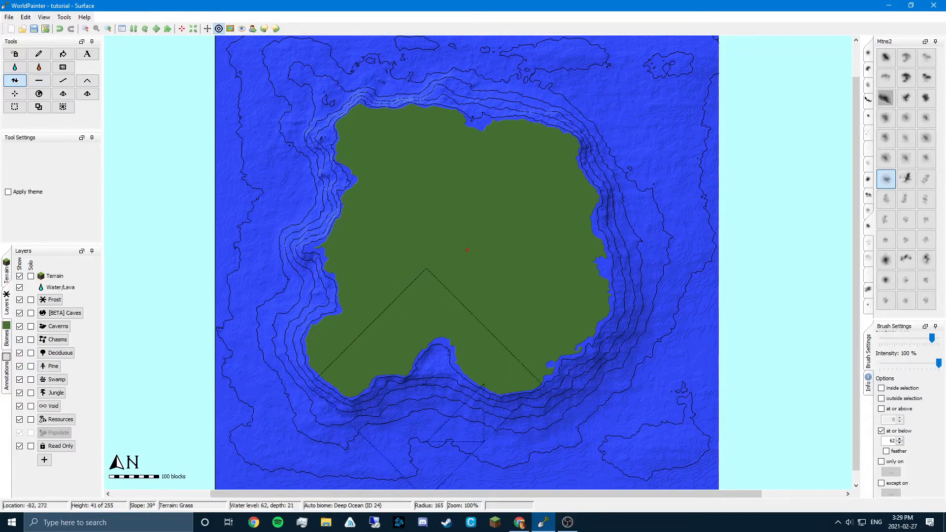
Step: Turn off the at or below limit and paint a round brown annotation over the island's centre with the Pencil
middle_click_drag(666, 276, 682, 278)
left_click(881, 431)
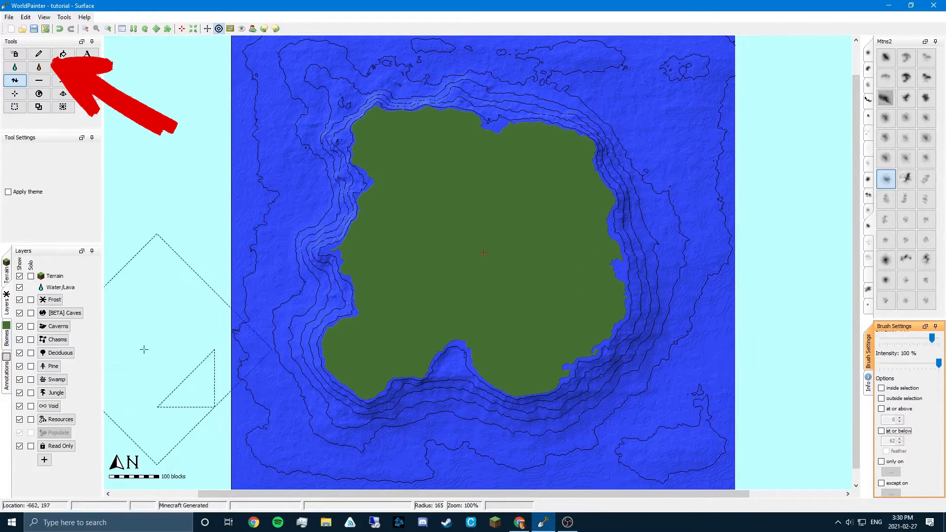
left_click(6, 376)
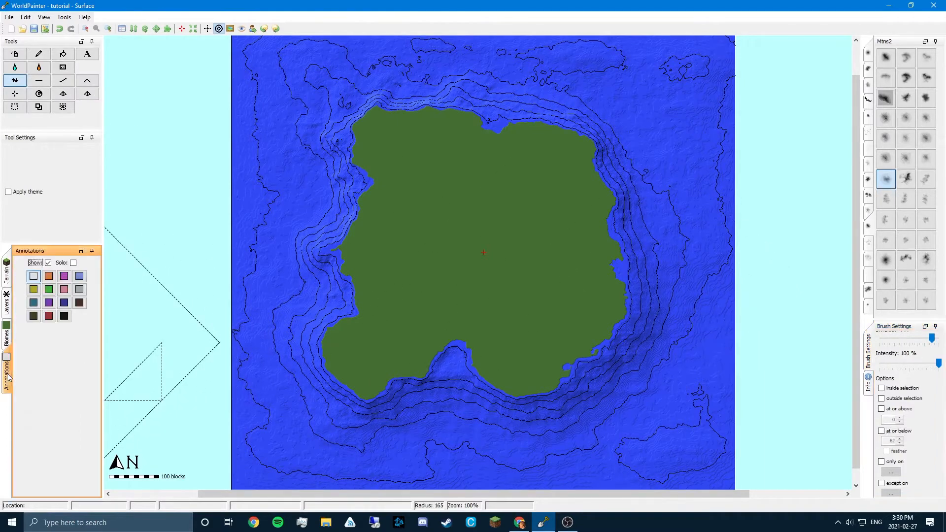
left_click(78, 304)
left_click_drag(478, 230, 480, 248)
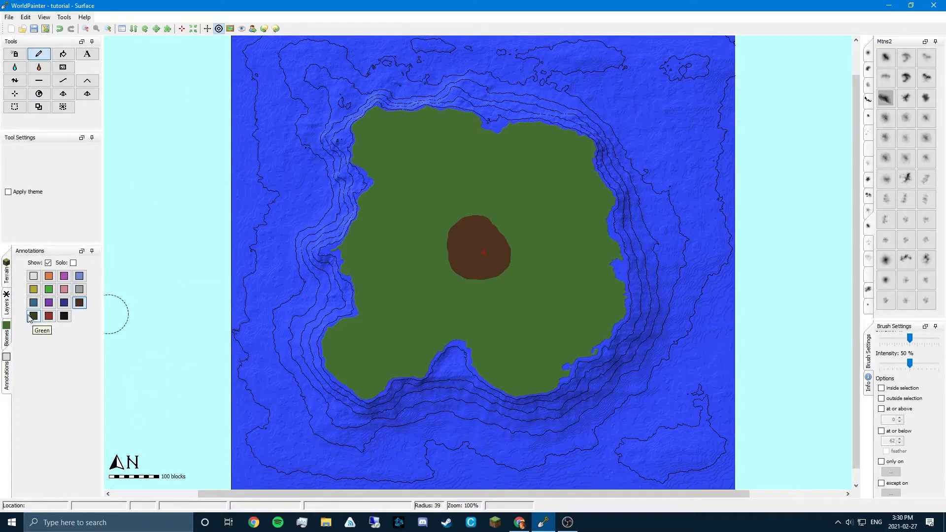
Step: Paint a light green annotation across the island's southern part and a dark green one along its eastern side
left_click(49, 289)
mouse_move(410, 304)
left_mouse_down()
mouse_move(490, 298)
mouse_move(490, 354)
mouse_move(508, 301)
mouse_move(408, 313)
mouse_move(363, 274)
mouse_move(391, 297)
left_mouse_up()
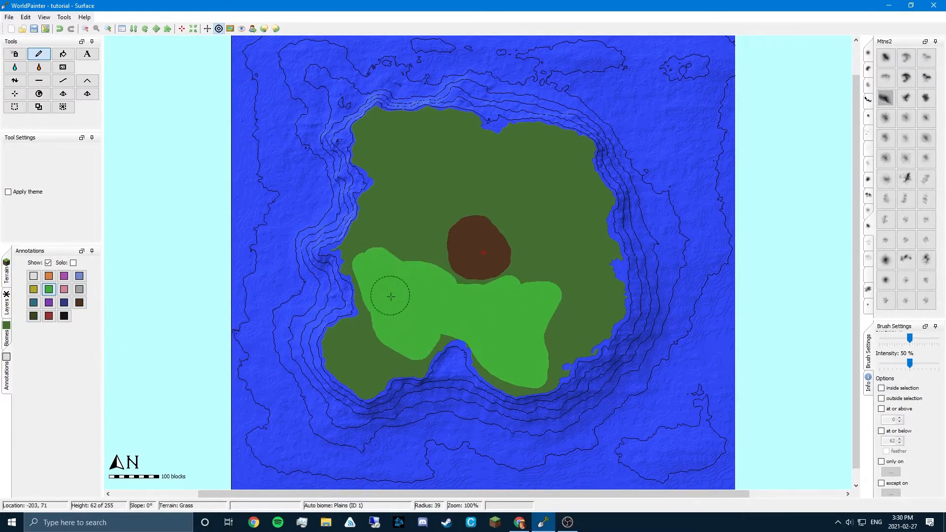
left_click(34, 316)
mouse_move(567, 335)
left_mouse_down()
mouse_move(611, 298)
mouse_move(582, 283)
mouse_move(585, 238)
left_mouse_up()
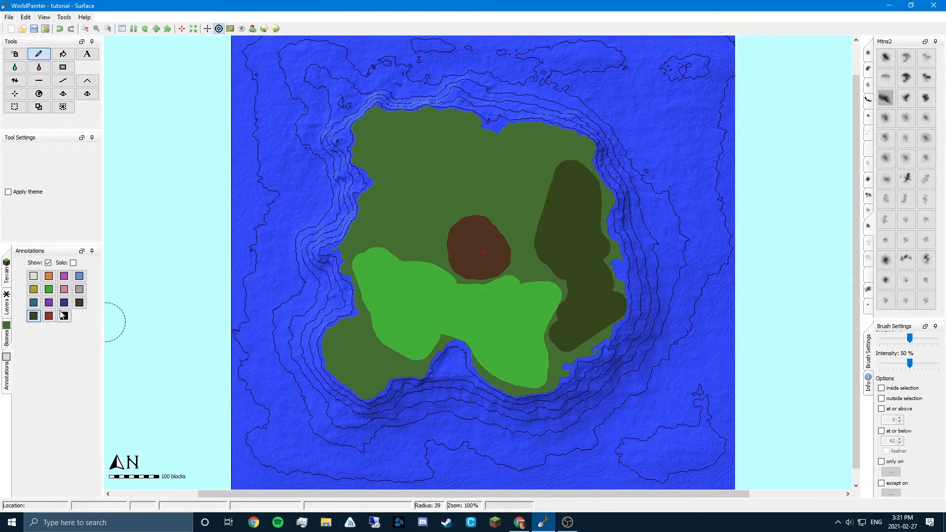
Step: Paint a light grey annotation over the island's southwestern corner
left_click(79, 289)
left_click(364, 371)
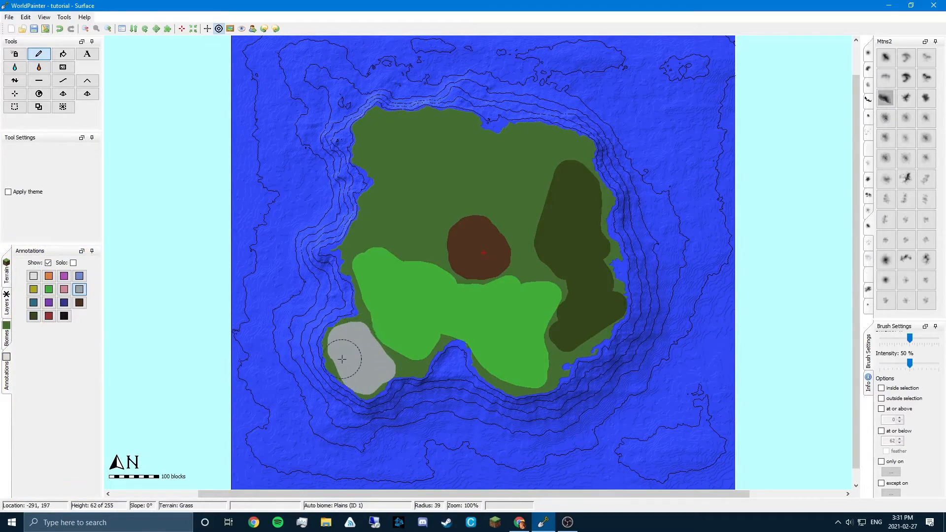
Step: Paint a yellow annotation over the island's western part, beside the brown central one
left_click(33, 289)
mouse_move(429, 249)
left_mouse_down()
mouse_move(371, 224)
mouse_move(468, 204)
mouse_move(408, 186)
left_mouse_up()
left_click(33, 316)
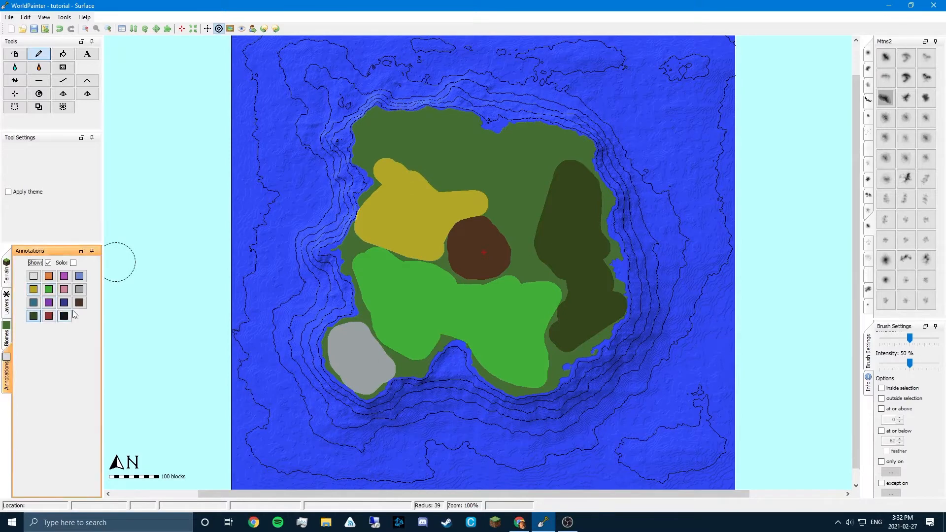
Step: Paint a white annotation along the island's northern edge and a red one across its northern part
left_click(34, 277)
mouse_move(455, 137)
left_mouse_down()
mouse_move(464, 163)
mouse_move(483, 149)
mouse_move(456, 133)
left_mouse_up()
left_click(49, 316)
left_click_drag(359, 141, 498, 172)
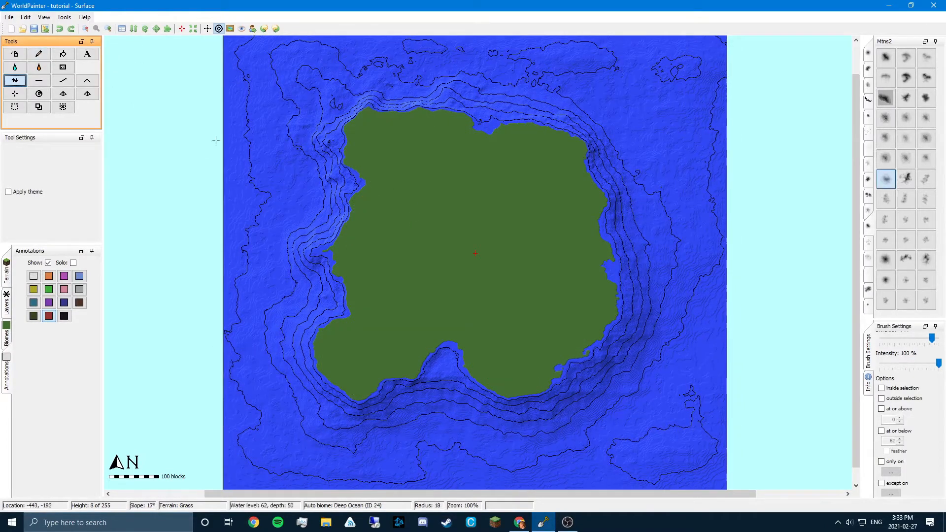
Step: Open the 3D view, shrink its window beside the map, and zoom it out to fit the whole island
left_click(42, 18)
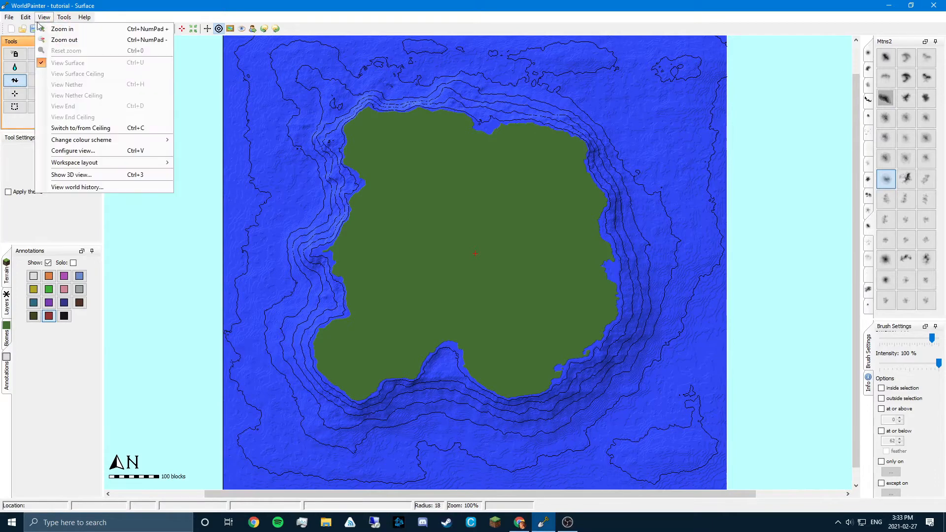
left_click(72, 175)
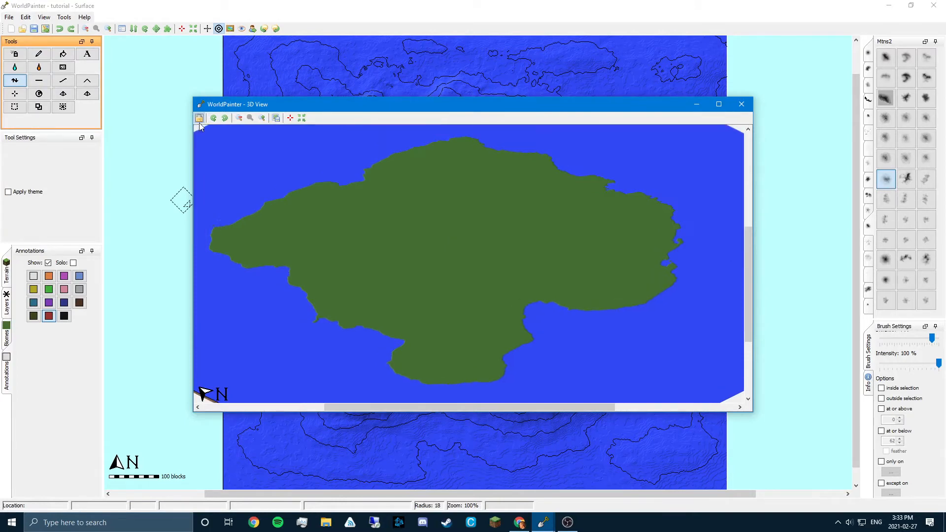
left_click_drag(370, 104, 498, 61)
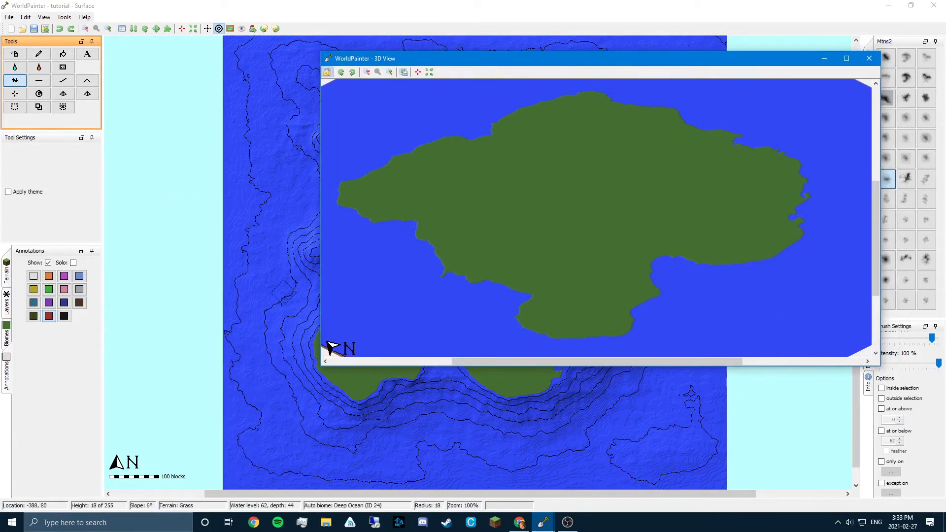
left_click_drag(320, 367, 510, 304)
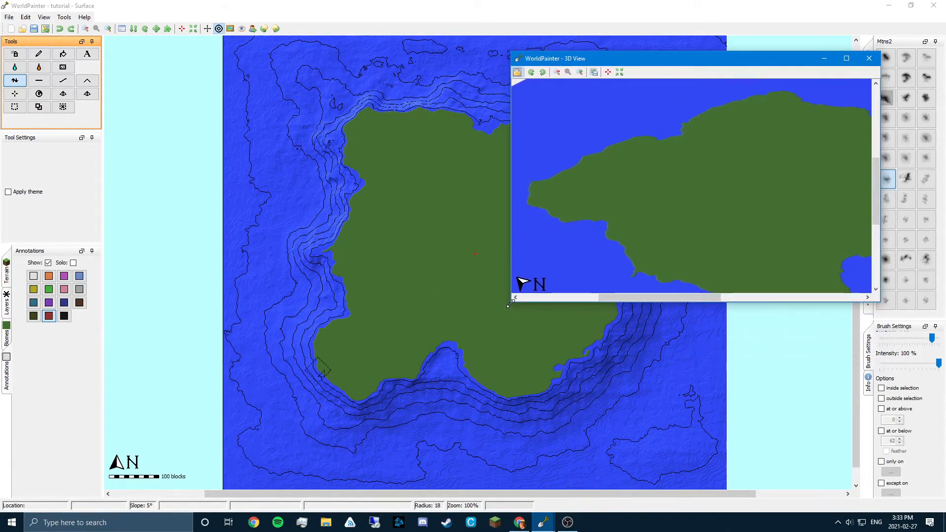
scroll(630, 160, "down", 3)
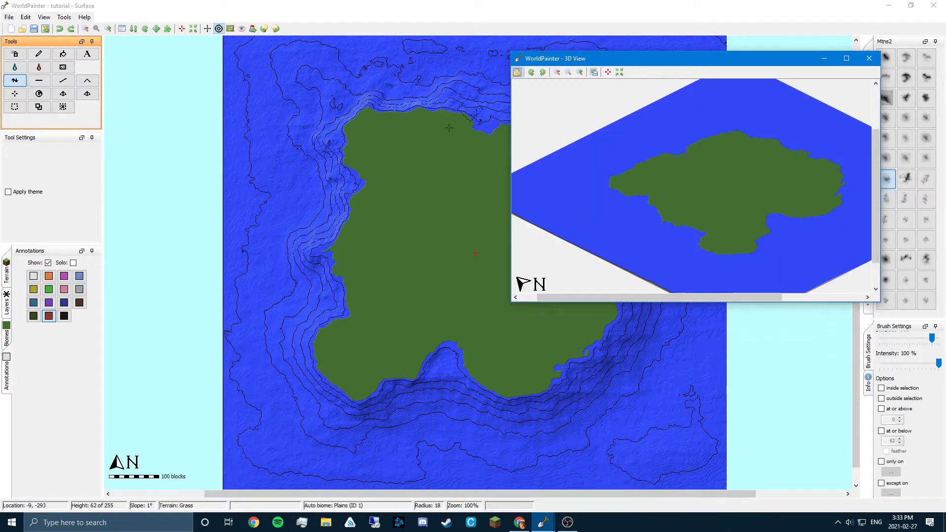
middle_click_drag(449, 128, 291, 119)
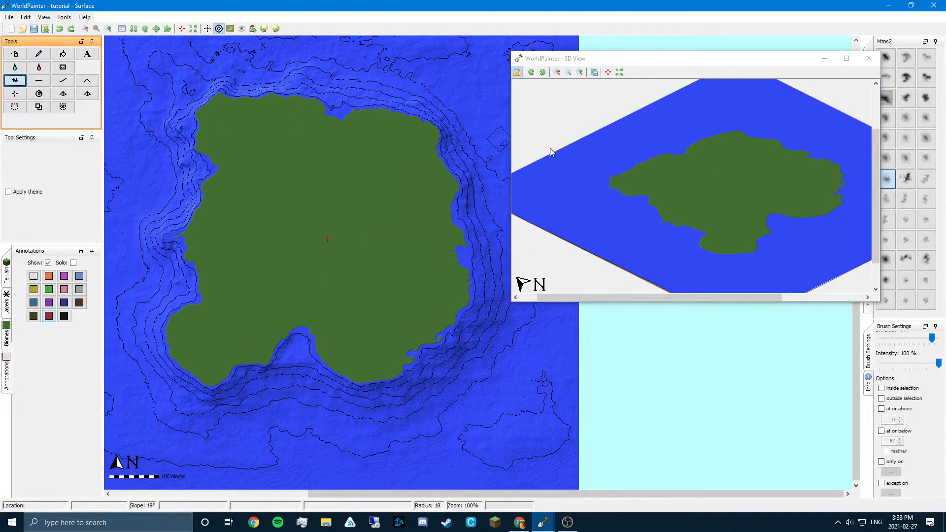
left_click_drag(508, 166, 611, 166)
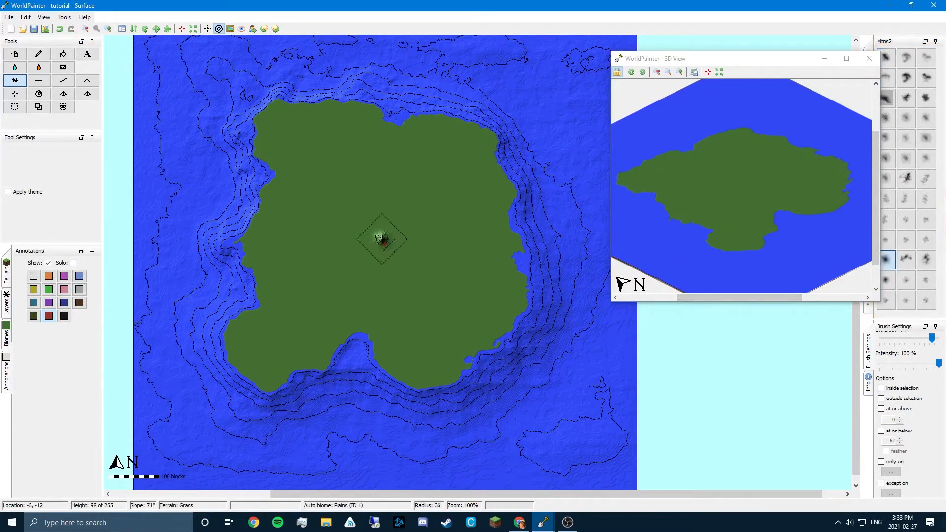
Step: Try to raise a single-peaked mountain at the island's centre, enlarging the brush to radius 196, and undo it
left_click_drag(384, 242, 385, 244)
scroll(384, 244, "up", 10)
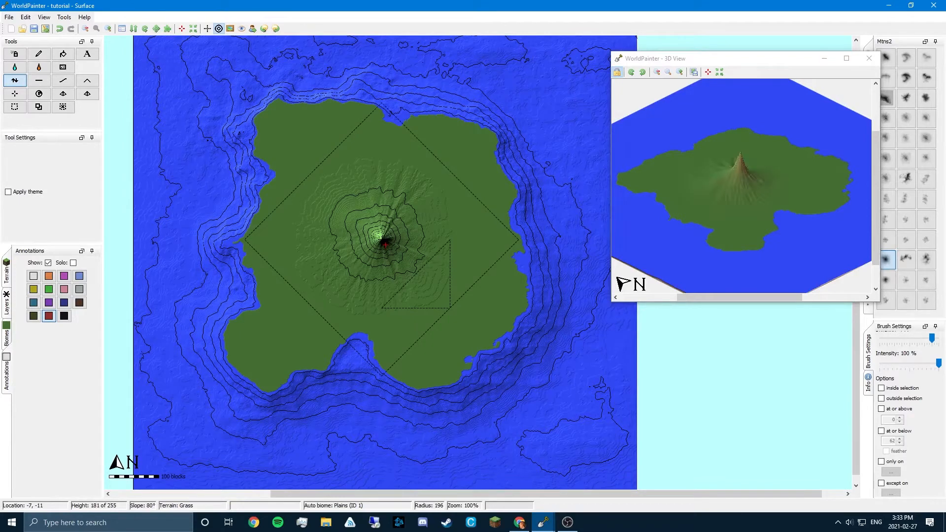
key("ctrl+z")
Step: Switch to a multi-peaked Mtns2 brush and raise a rugged mountain at the island's centre, varying the brush size up to radius 135
left_click(926, 260)
scroll(373, 235, "down", 8)
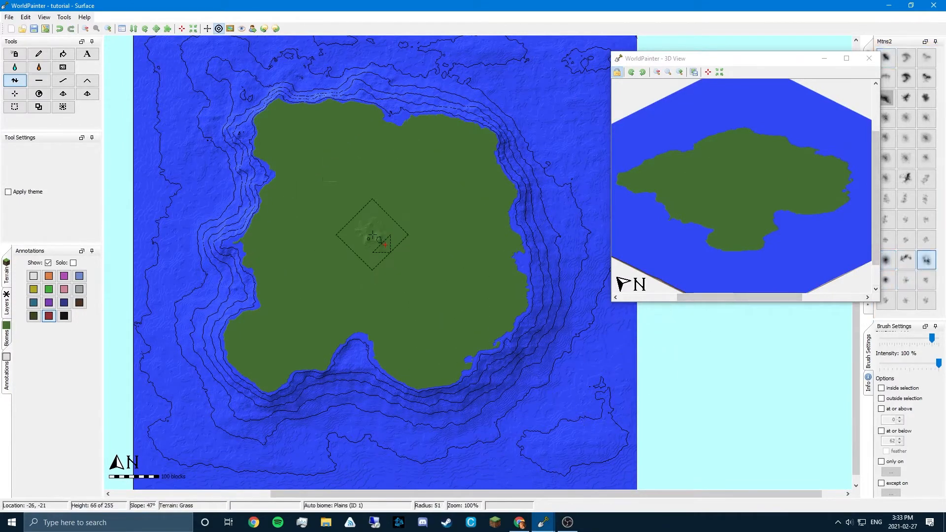
scroll(373, 235, "up", 10)
left_click_drag(373, 235, 368, 233)
scroll(373, 235, "down", 6)
scroll(373, 235, "up", 1, "ctrl")
scroll(369, 232, "up", 7)
scroll(369, 233, "down", 3)
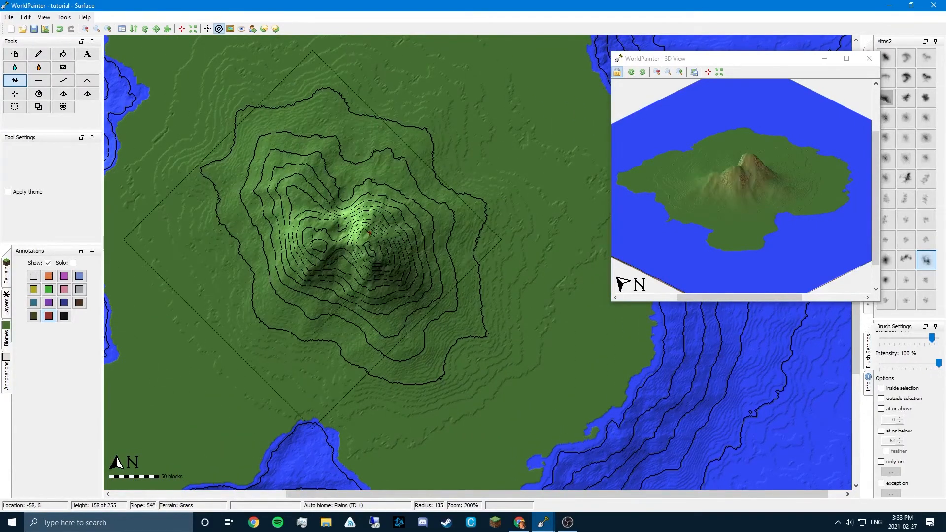
left_click_drag(312, 238, 369, 243)
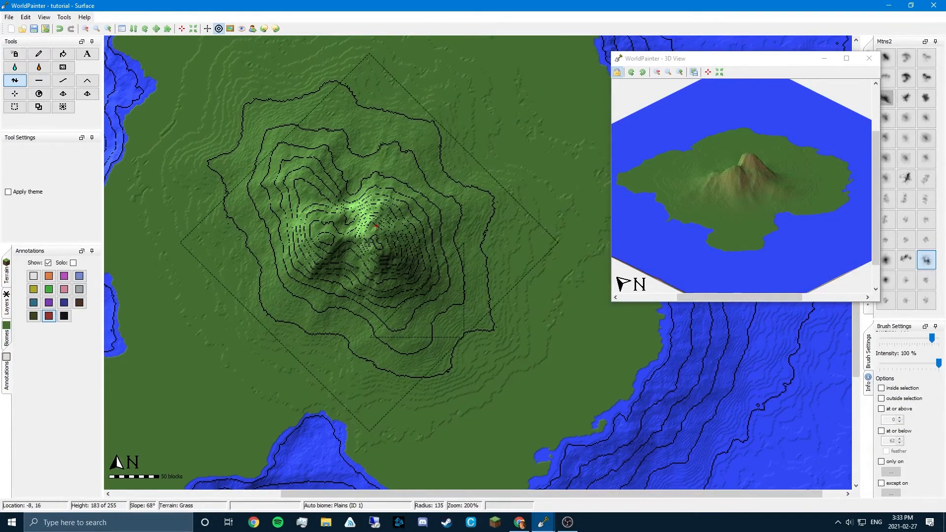
Step: Raise low, uneven hills across the flat land around the mountain with the brush at radius 87, varying its rotation
middle_click_drag(369, 242, 456, 197)
scroll(262, 307, "down", 4)
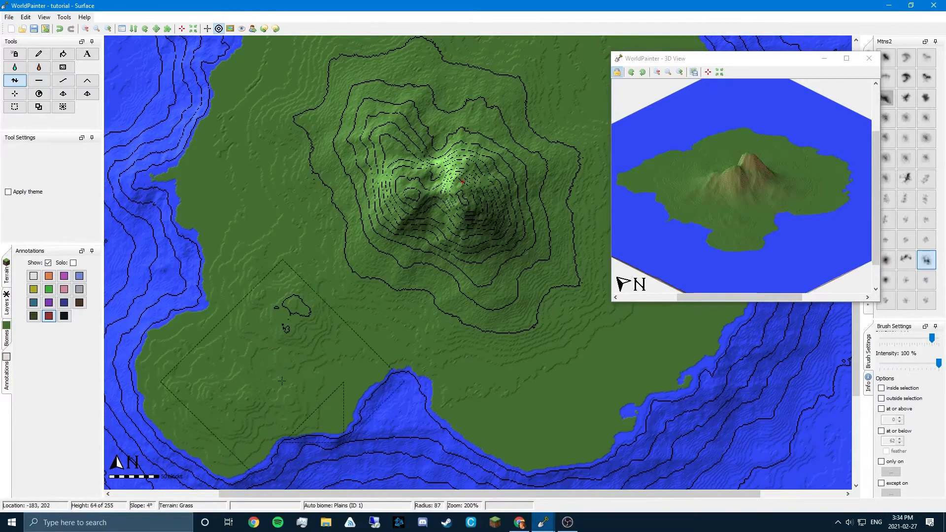
middle_click_drag(408, 361, 308, 302)
mouse_move(516, 255)
middle_mouse_down()
mouse_move(413, 294)
mouse_move(414, 372)
middle_mouse_up()
mouse_move(207, 68)
middle_mouse_down()
mouse_move(216, 248)
mouse_move(349, 224)
mouse_move(306, 160)
middle_mouse_up()
middle_click_drag(276, 207, 466, 154)
mouse_move(369, 443)
middle_mouse_down()
mouse_move(391, 268)
mouse_move(371, 270)
middle_mouse_up()
mouse_move(371, 117)
middle_mouse_down()
mouse_move(321, 211)
mouse_move(322, 230)
middle_mouse_up()
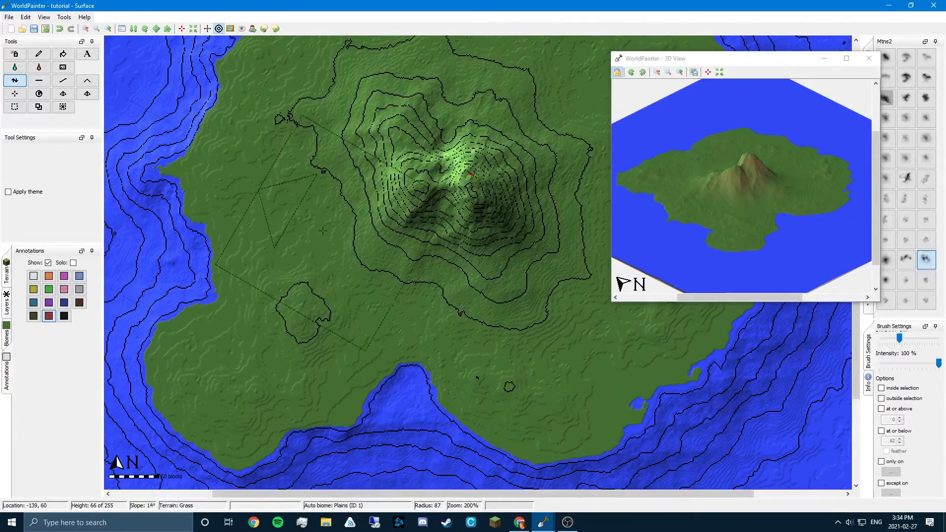
Step: Smooth the hilly land all around the mountain with the Smooth tool at radius 87
left_click(63, 80)
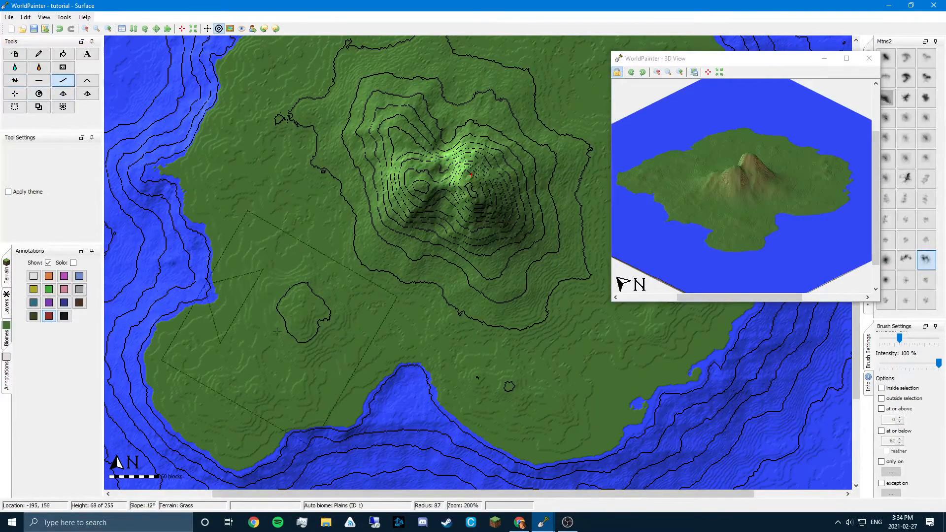
middle_click_drag(627, 320, 423, 315)
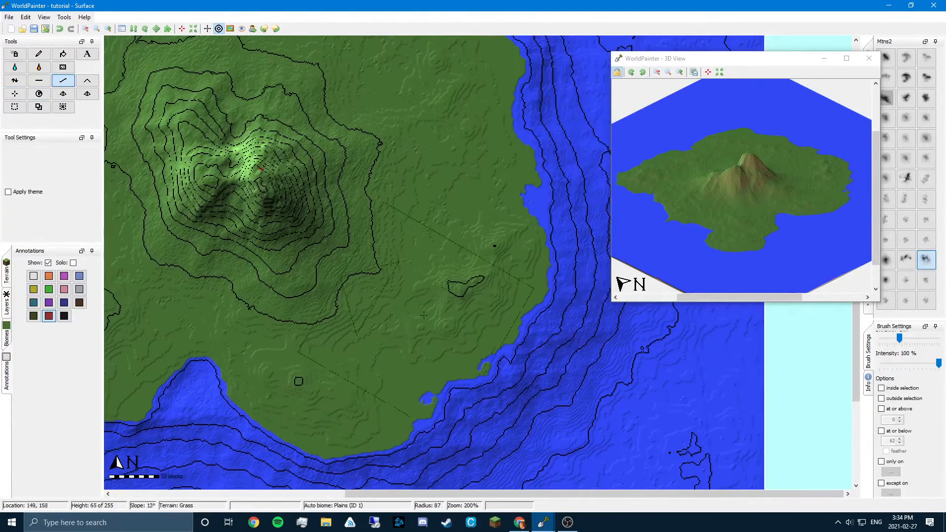
middle_click_drag(457, 182, 491, 268)
mouse_move(286, 62)
middle_mouse_down()
mouse_move(296, 81)
mouse_move(495, 123)
middle_mouse_up()
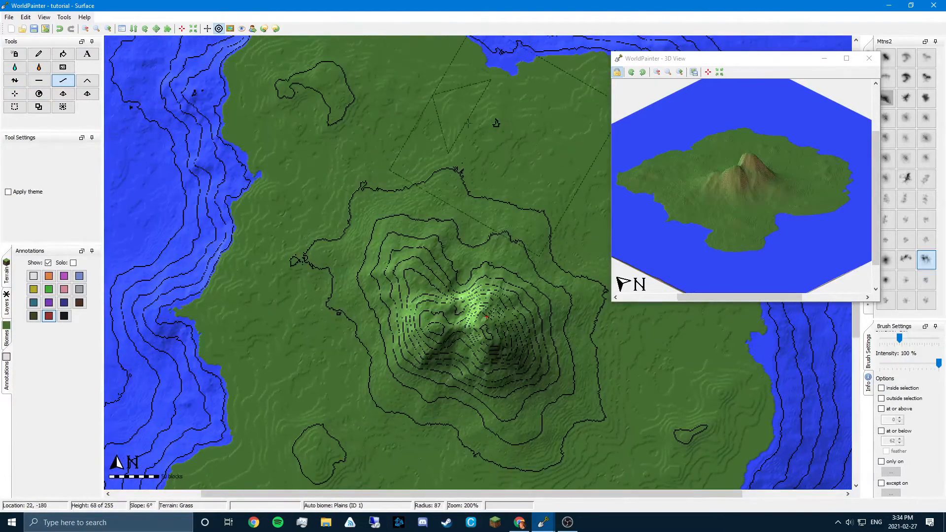
middle_click_drag(269, 197, 271, 83)
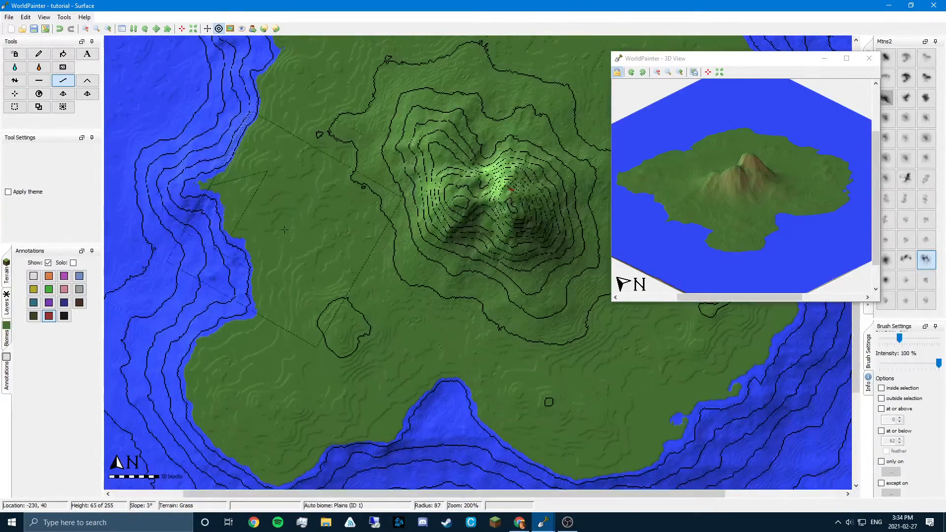
middle_click_drag(357, 256, 213, 264)
middle_click_drag(338, 207, 309, 239)
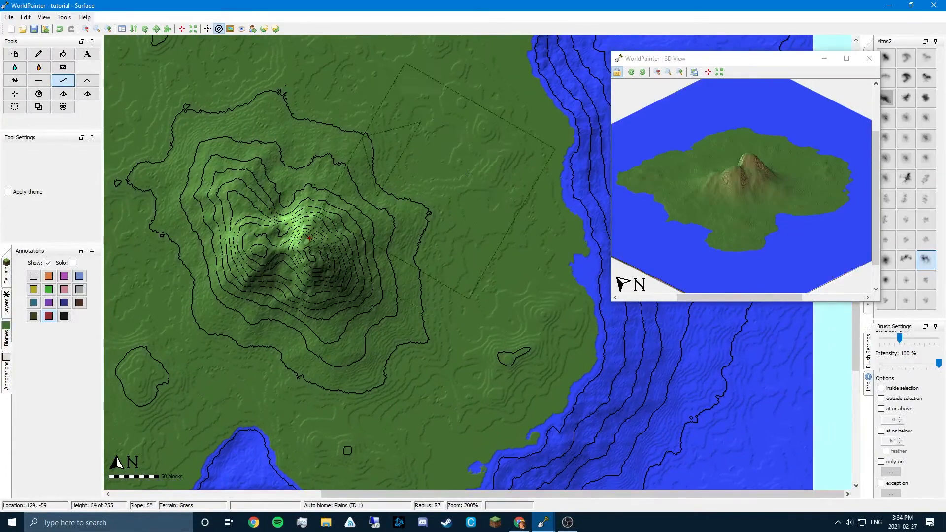
middle_click_drag(467, 174, 443, 160)
Step: Pick the cracked-pattern brush from the standard brushes and lower the land east of the mountain below water level with the Height tool
left_click_drag(782, 62, 730, 59)
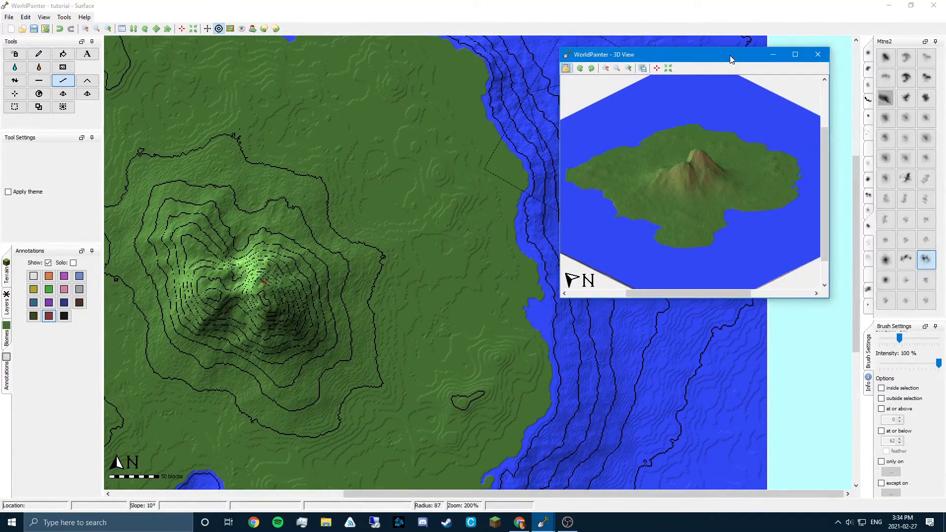
left_click(868, 55)
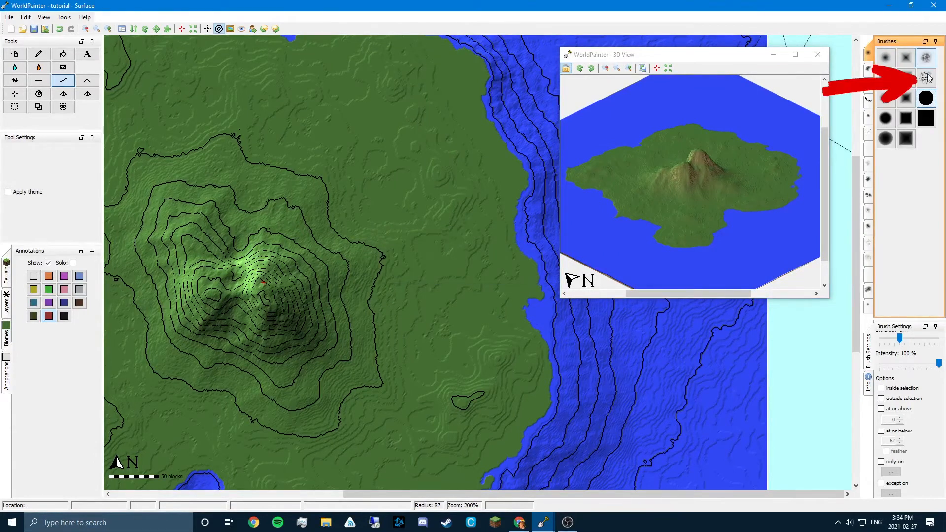
left_click(15, 81)
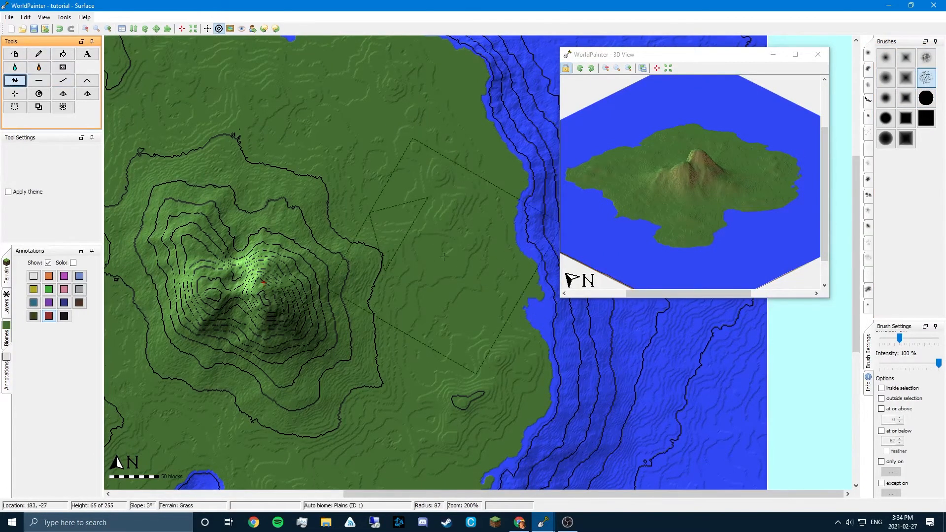
left_click_drag(455, 259, 449, 234)
right_click_drag(450, 234, 433, 318)
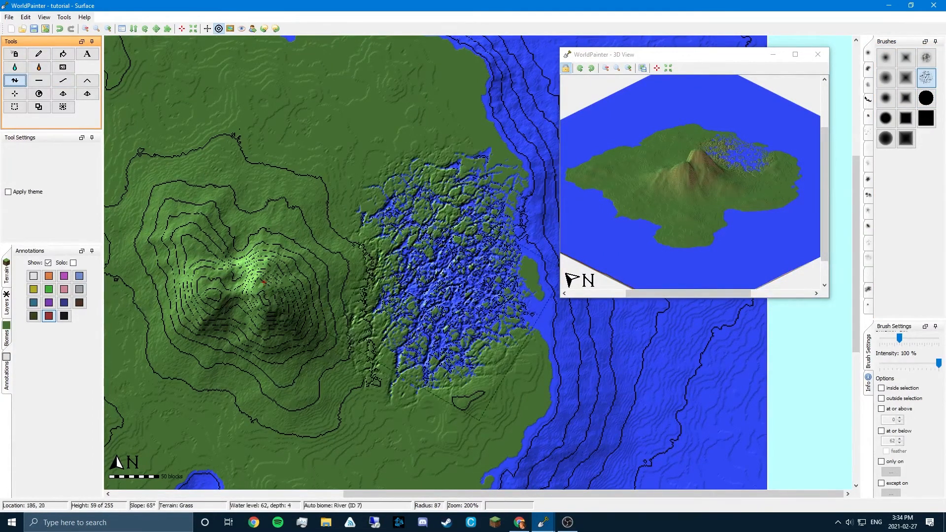
left_click(449, 296)
Step: Smooth the cracked wetland east of the mountain and reshape its ponds using the noise brush at radius 66
left_click(65, 80)
mouse_move(449, 293)
left_mouse_down()
mouse_move(476, 256)
mouse_move(498, 296)
mouse_move(468, 290)
mouse_move(476, 296)
left_mouse_up()
left_click(926, 58)
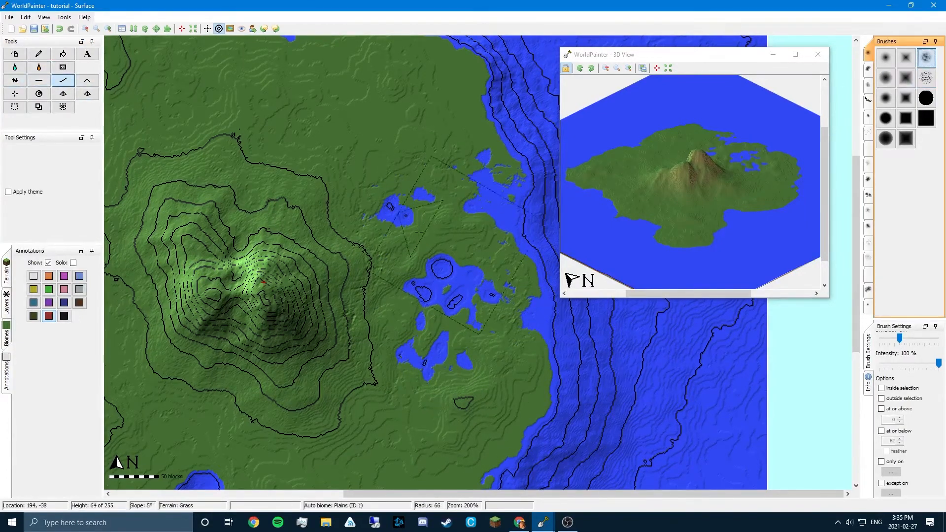
left_click(15, 81)
mouse_move(473, 207)
left_mouse_down()
mouse_move(465, 241)
mouse_move(456, 229)
mouse_move(463, 212)
mouse_move(424, 207)
left_mouse_up()
left_click(63, 80)
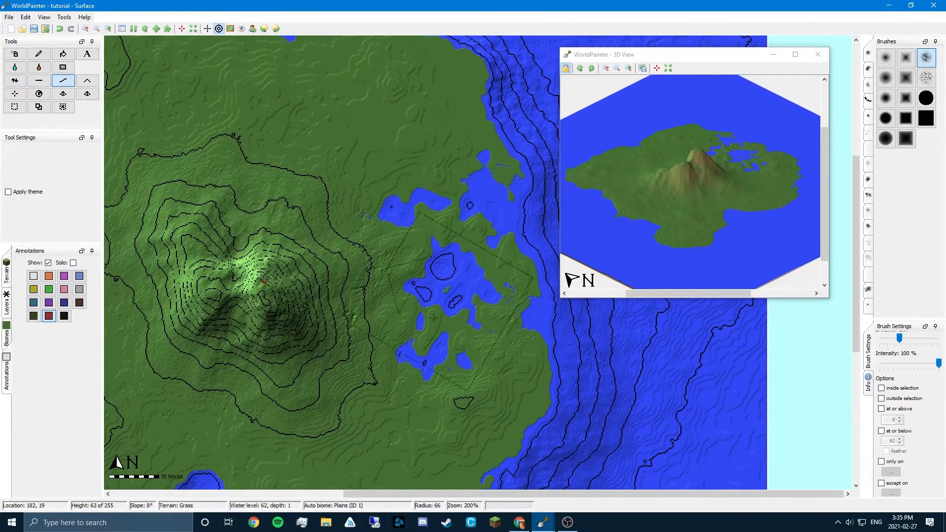
Step: Carve a river channel across the island's northwest corner from coast to coast with the Flatten tool at radius 12, and smooth its banks
middle_click_drag(387, 300, 444, 311)
scroll(444, 311, "down", 2)
middle_click_drag(404, 270, 439, 281)
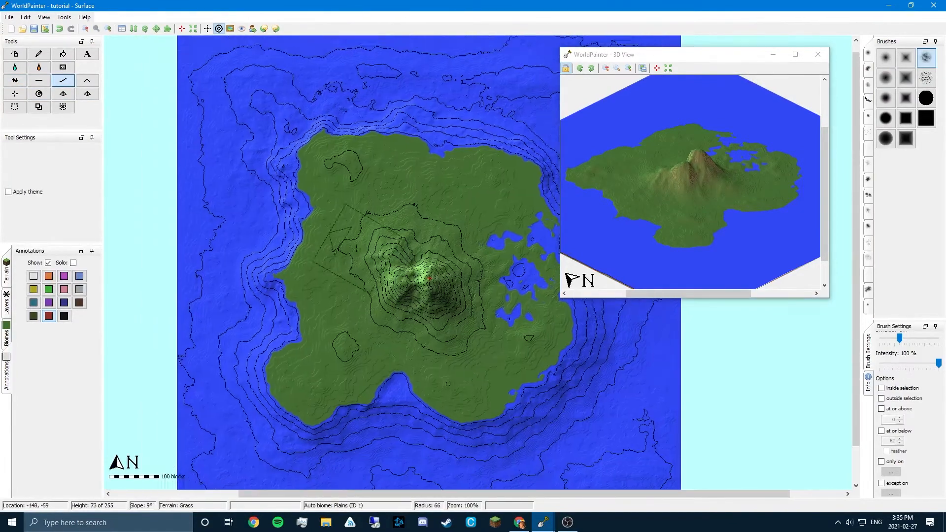
scroll(420, 269, "up", 2)
left_click(40, 81)
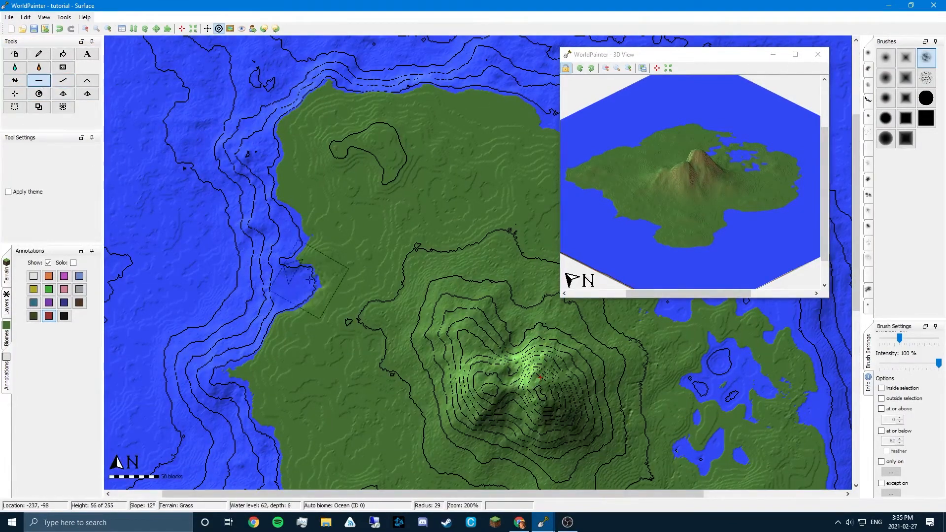
mouse_move(288, 285)
left_mouse_down()
mouse_move(443, 203)
mouse_move(488, 156)
mouse_move(510, 96)
left_mouse_up()
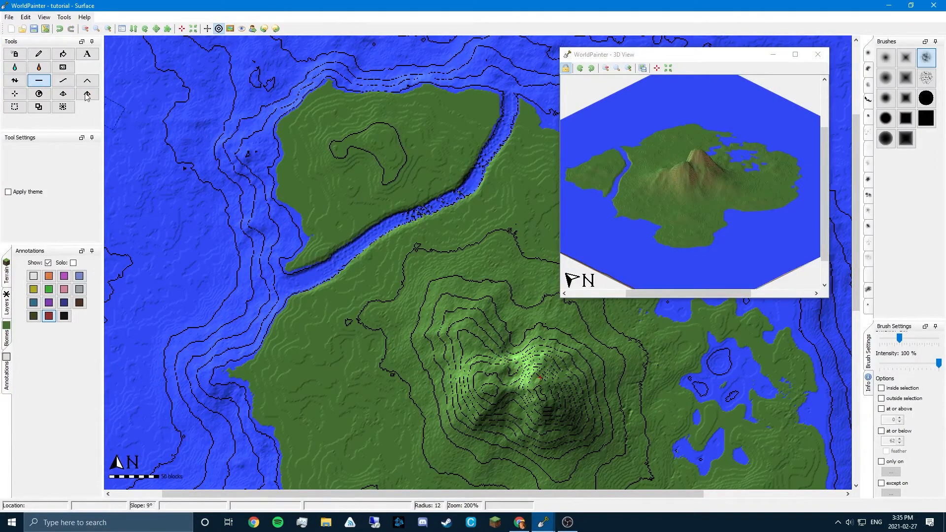
left_click(63, 80)
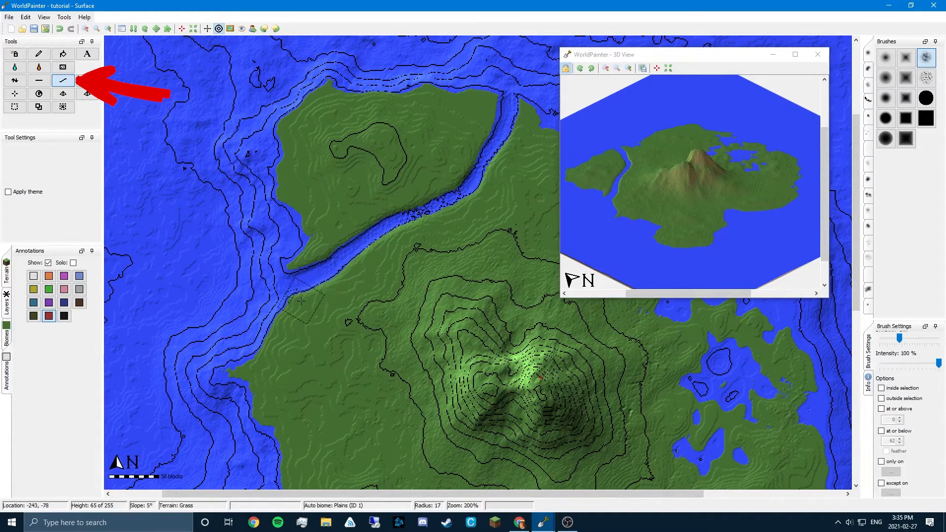
scroll(300, 301, "up", 2)
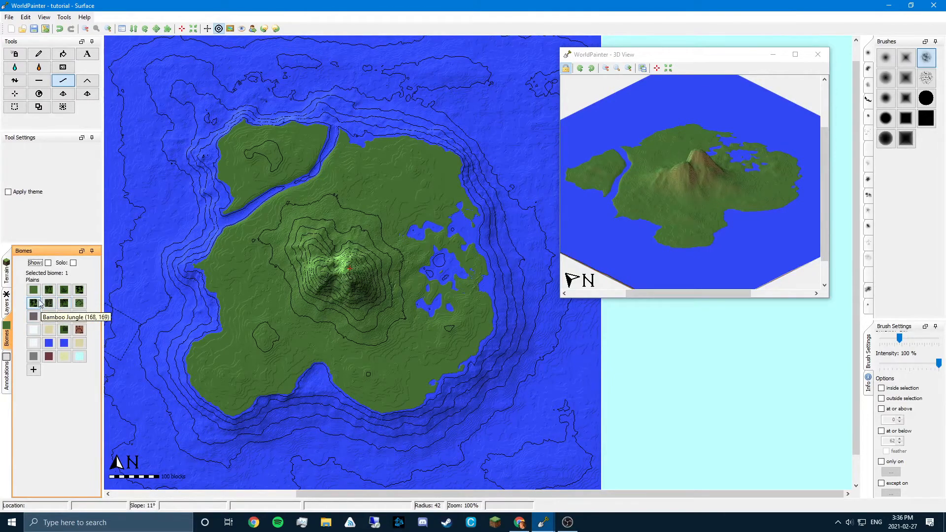
Step: Spray the Deciduous layer at 50 % intensity over the island's southern part with a soft round brush of radius 42
left_click(10, 301)
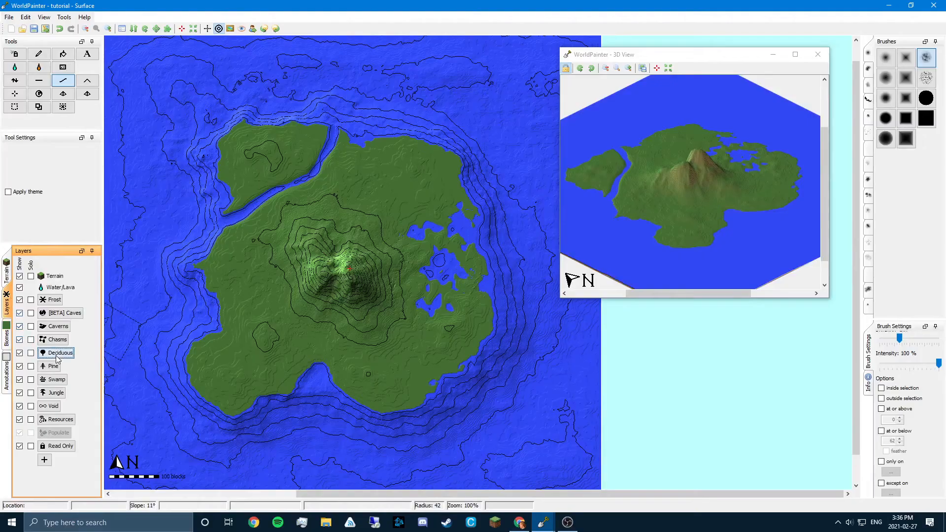
left_click(15, 54)
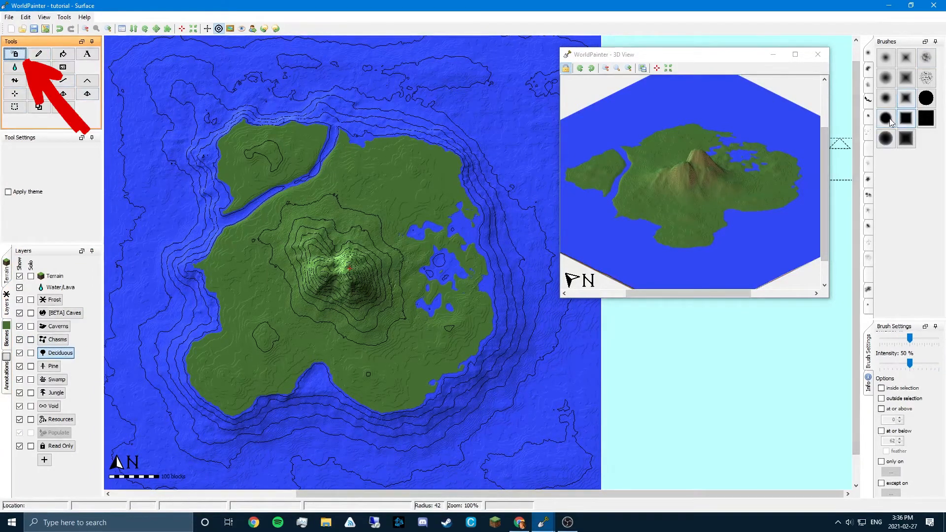
left_click(886, 118)
left_click_drag(381, 379, 343, 354)
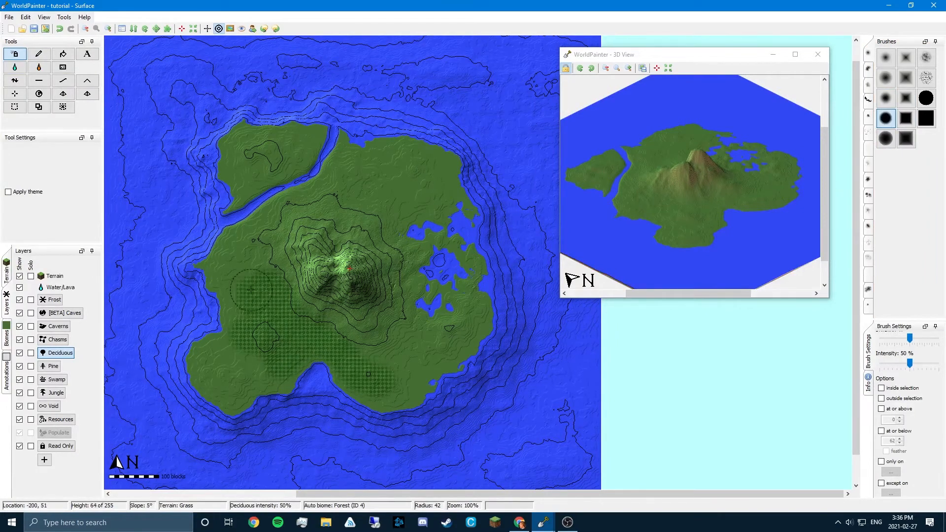
left_click_drag(314, 306, 405, 386)
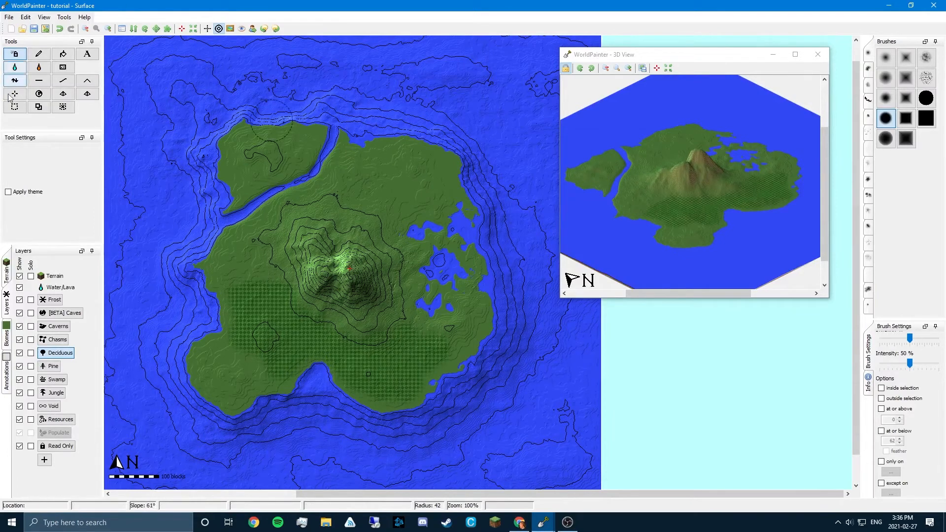
Step: Spray the Swamp layer at 50 % intensity over the wetland and ponds east of the mountain
left_click(55, 379)
mouse_move(451, 320)
left_mouse_down()
mouse_move(428, 296)
mouse_move(445, 224)
mouse_move(450, 328)
left_mouse_up()
left_click_drag(469, 239, 470, 283)
middle_click_drag(434, 269, 441, 287)
Step: Spray the Pine layer at 50 % intensity over the island's northern part and along both banks of the river
left_click(50, 366)
middle_click_drag(401, 238, 403, 266)
mouse_move(362, 227)
left_mouse_down()
mouse_move(291, 247)
mouse_move(264, 267)
left_mouse_up()
scroll(267, 252, "up", 8)
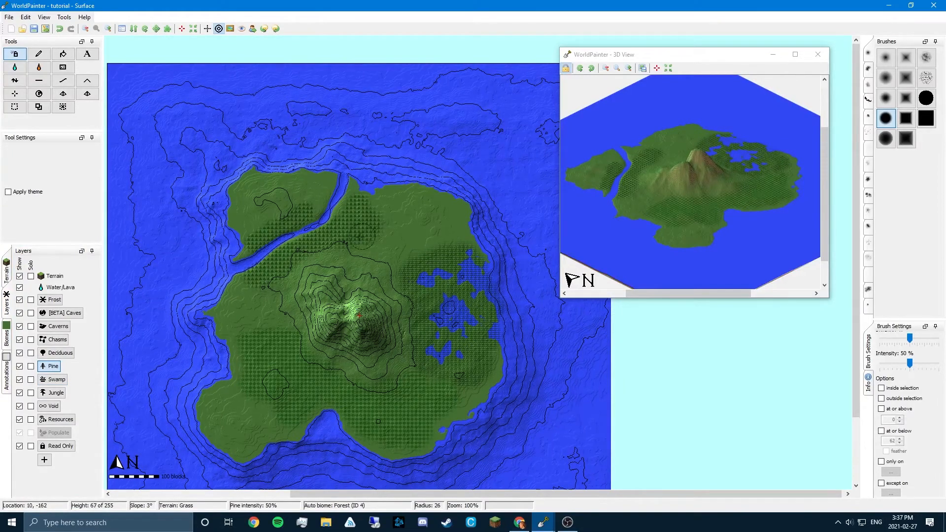
scroll(395, 245, "down", 3)
mouse_move(387, 220)
left_mouse_down()
mouse_move(449, 208)
mouse_move(409, 220)
left_mouse_up()
middle_click_drag(360, 298, 359, 247)
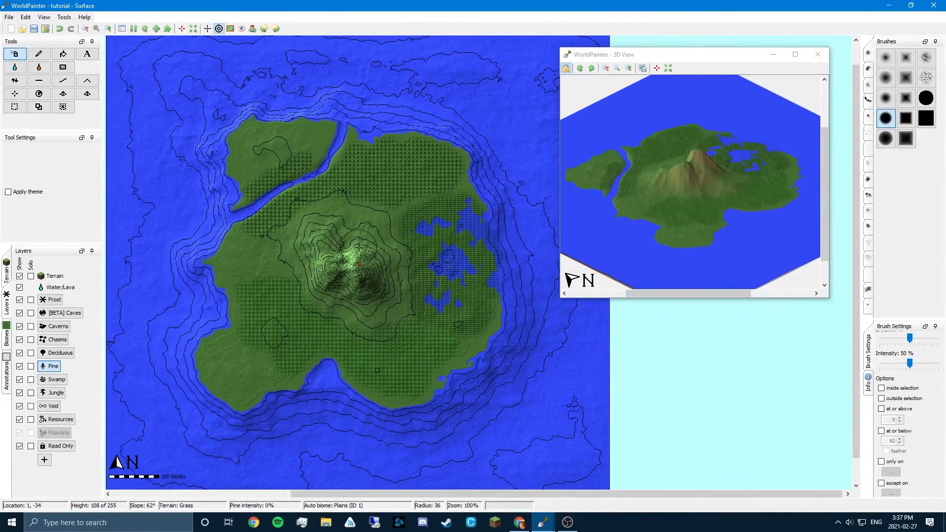
middle_click_drag(338, 365, 328, 369)
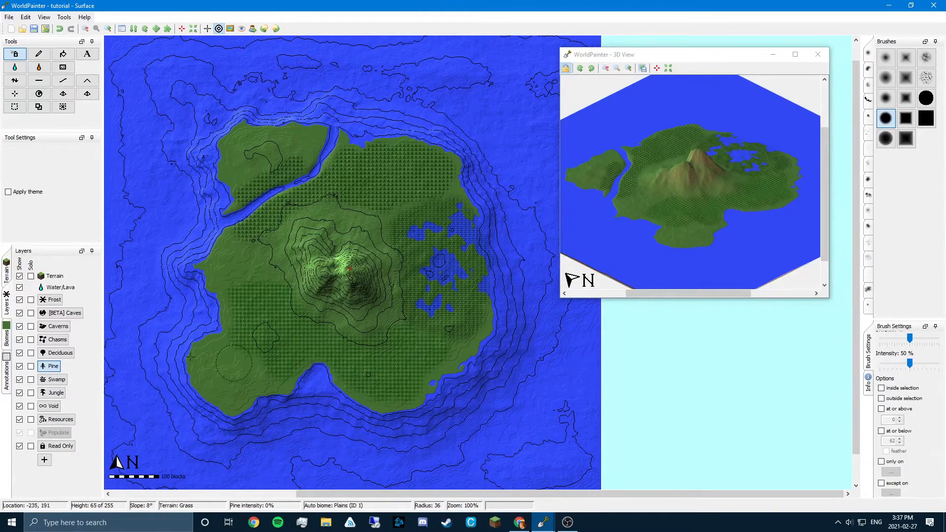
Step: Paint sand over the coastline and seabed at or below height 62, using a solid round brush at 100 % intensity
left_click(7, 280)
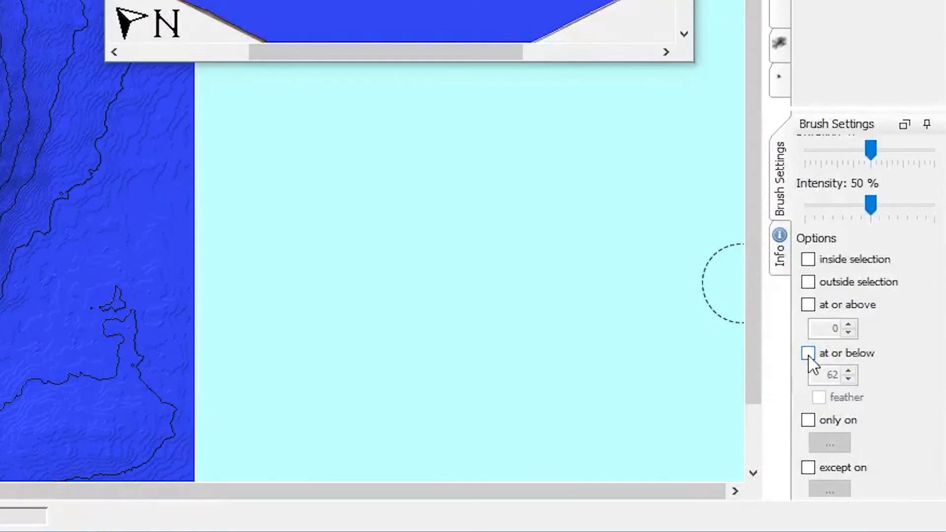
left_click(808, 353)
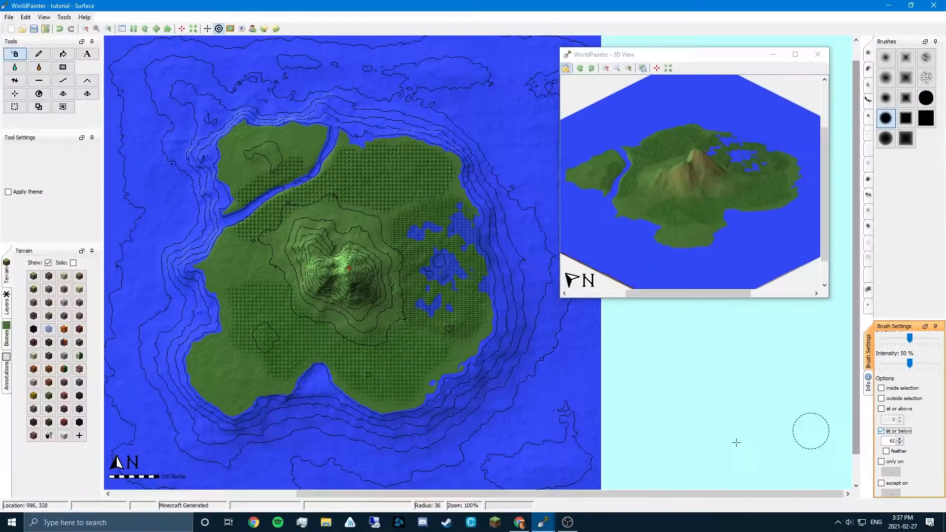
left_click(65, 276)
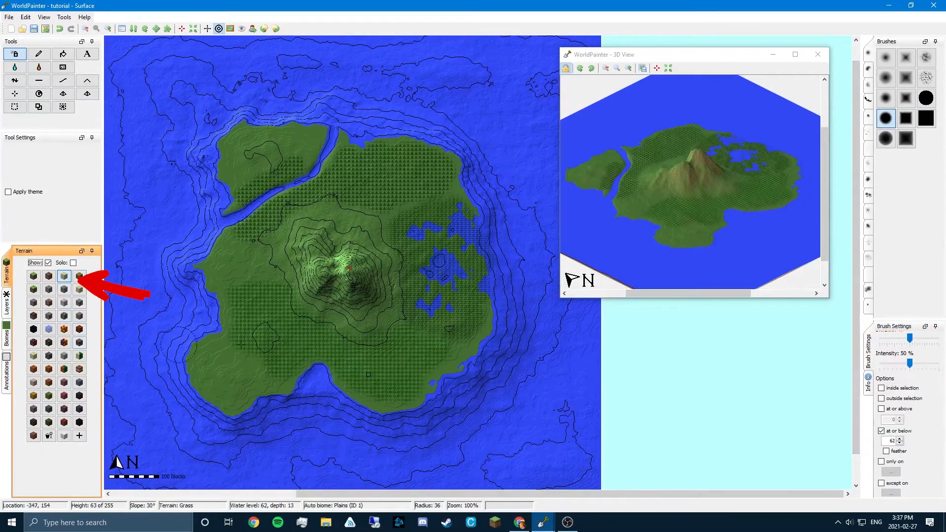
left_click(923, 100)
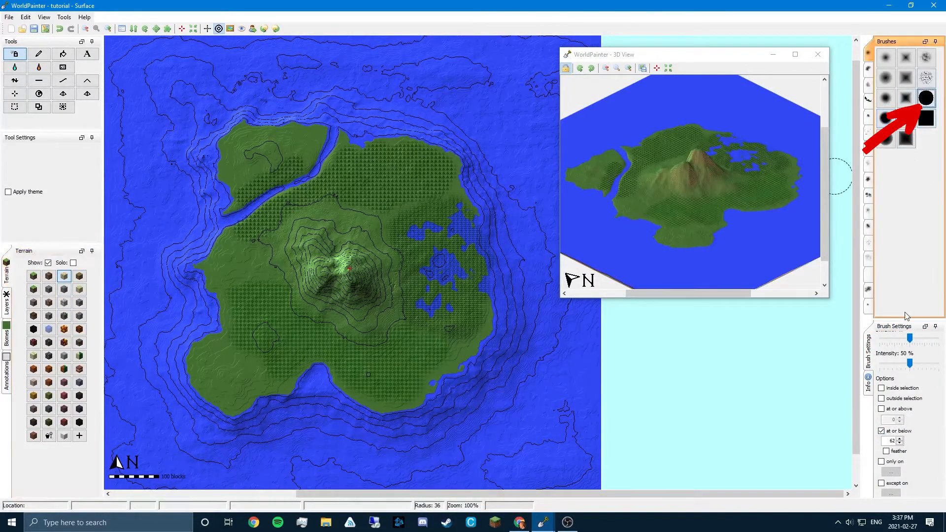
left_click_drag(910, 363, 931, 365)
scroll(400, 355, "up", 9)
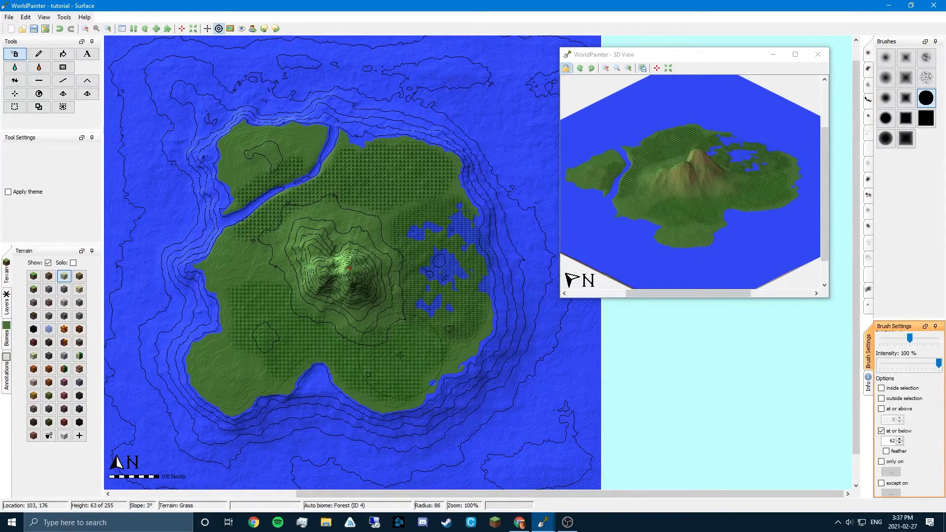
mouse_move(419, 381)
left_mouse_down()
mouse_move(295, 384)
mouse_move(212, 266)
mouse_move(306, 148)
mouse_move(414, 131)
mouse_move(451, 306)
left_mouse_up()
scroll(414, 130, "down", 2)
middle_click_drag(451, 305, 470, 221)
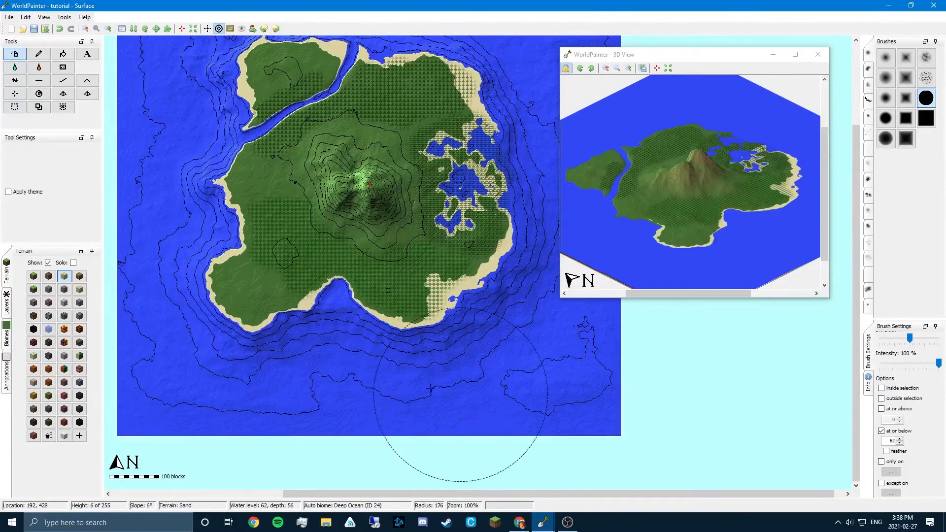
scroll(249, 364, "up", 5)
middle_click_drag(345, 59, 340, 198)
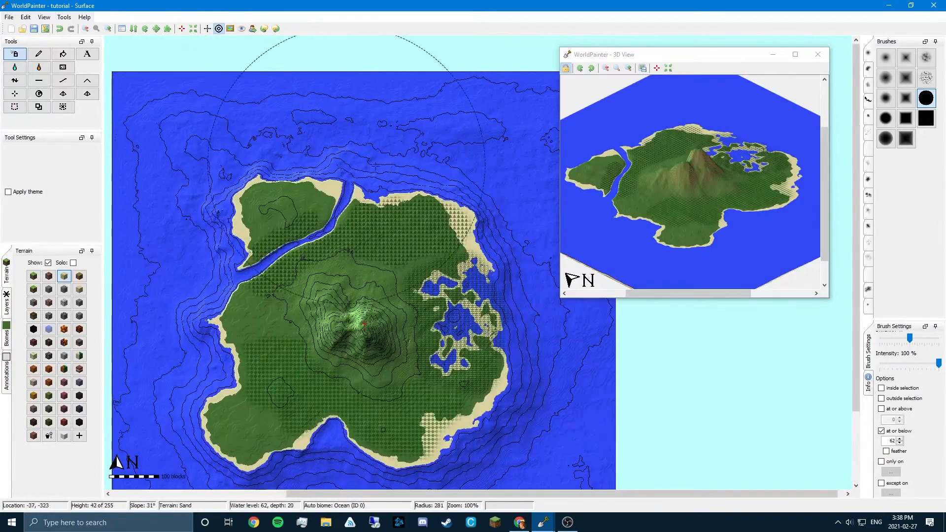
middle_click_drag(465, 172, 401, 90)
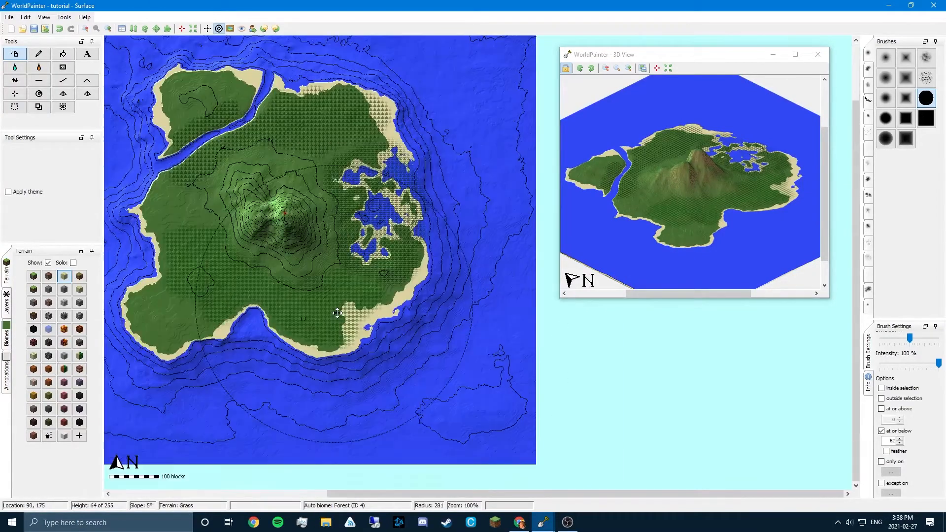
Step: Hide the Water/Lava layer to examine the seabed around the island, and show it again
left_click(6, 303)
left_click(19, 287)
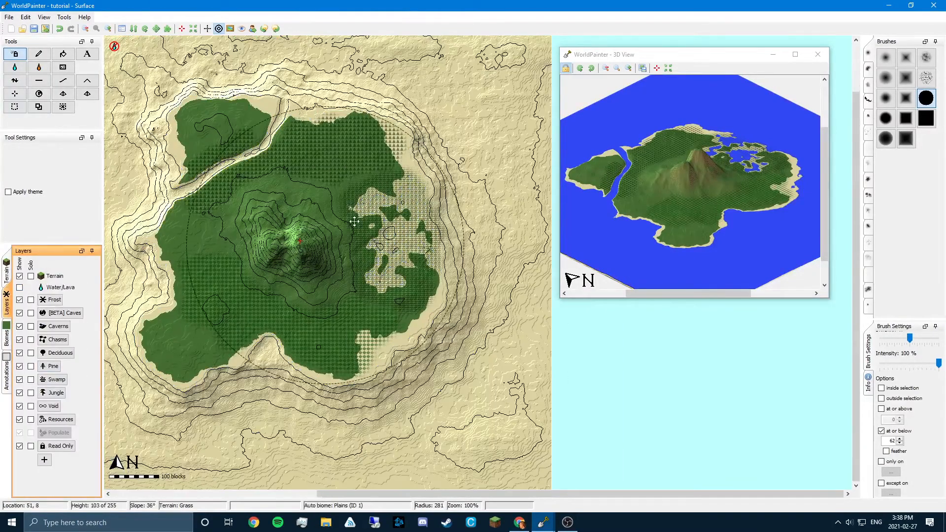
middle_click_drag(323, 254, 397, 229)
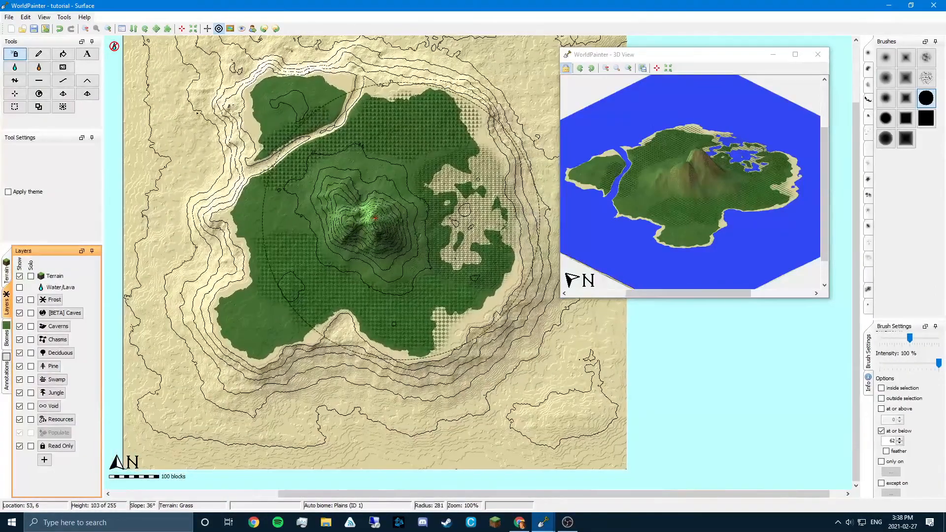
left_click(19, 287)
middle_click_drag(345, 247, 336, 258)
left_click_drag(640, 54, 658, 48)
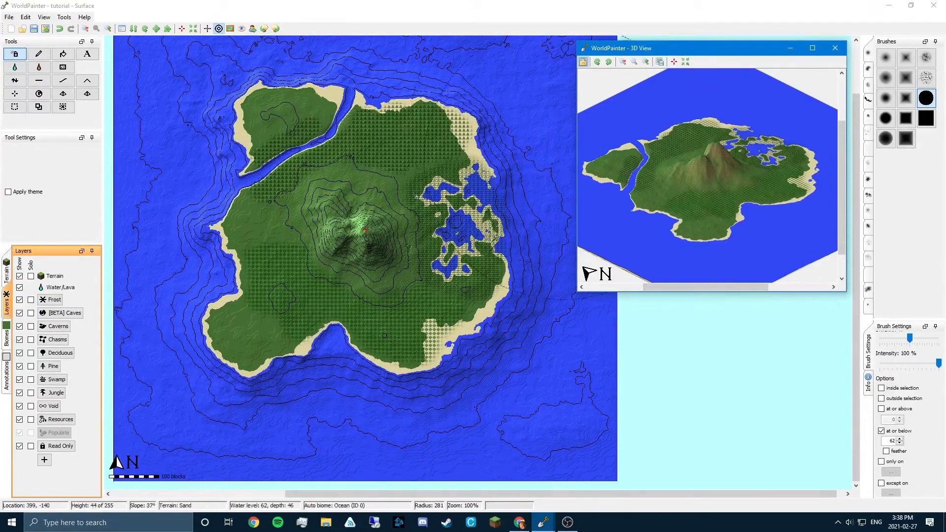
middle_click_drag(502, 223, 427, 252)
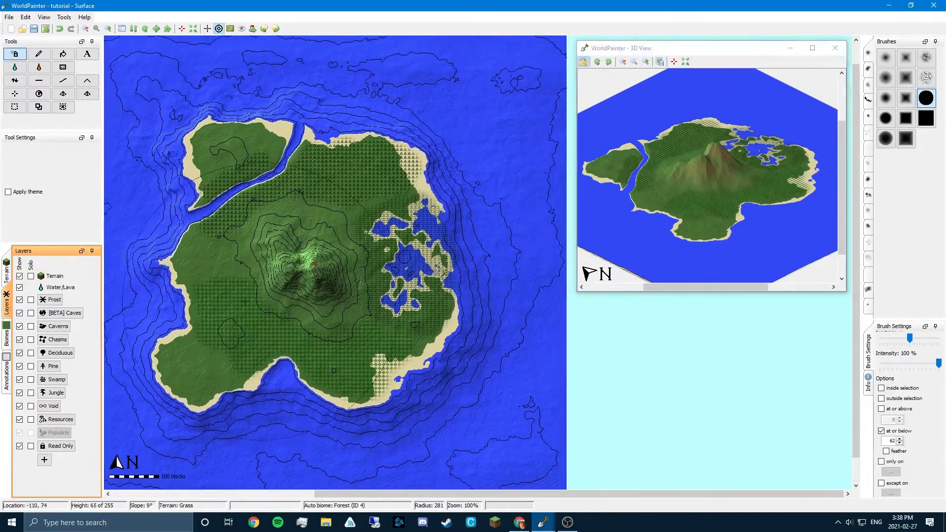
Step: Repaint grass over the sand around the wetland ponds with the solid round brush at radius 84
scroll(428, 252, "up", 1)
left_click(6, 273)
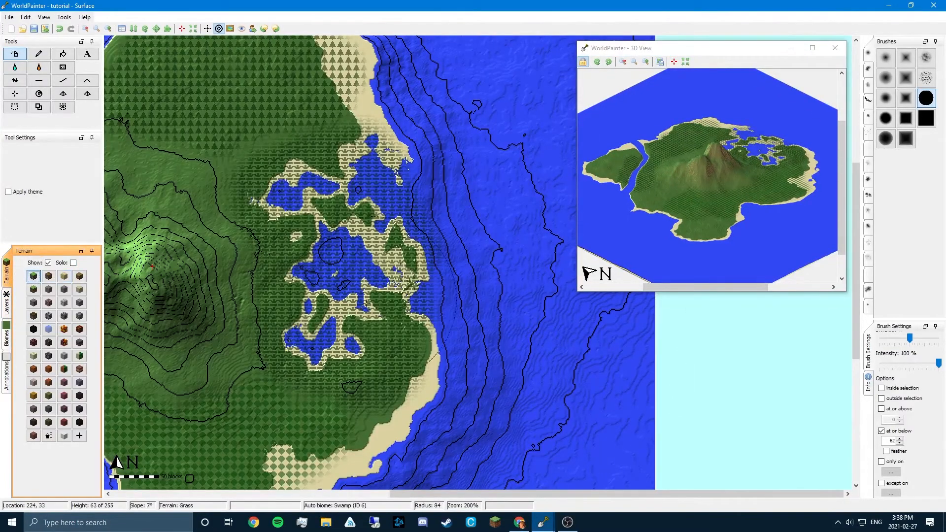
mouse_move(355, 300)
left_mouse_down()
mouse_move(340, 345)
mouse_move(345, 163)
left_mouse_up()
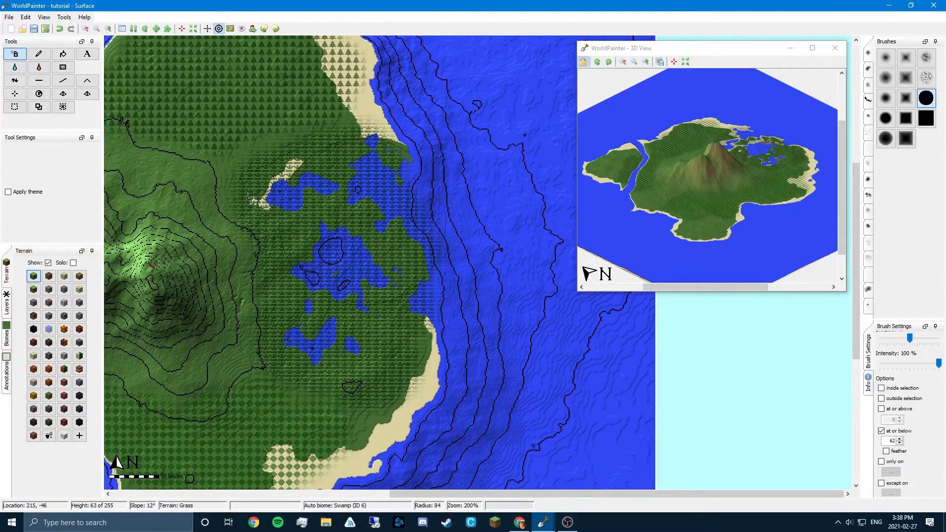
Step: Select the sand terrain, turn off the at-or-below height limit, and restrict the brush to paint only on Water
left_click(64, 276)
left_click(881, 431)
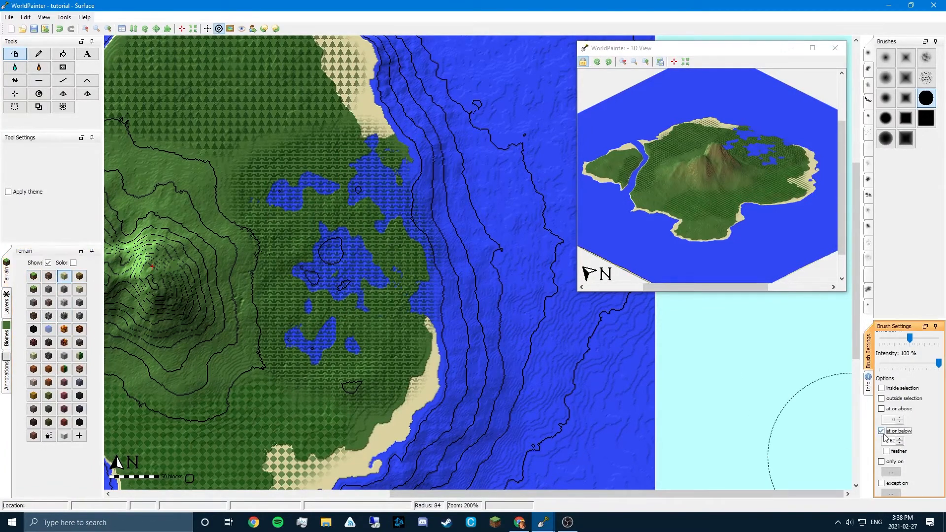
left_click(882, 461)
left_click(890, 471)
left_click(898, 465)
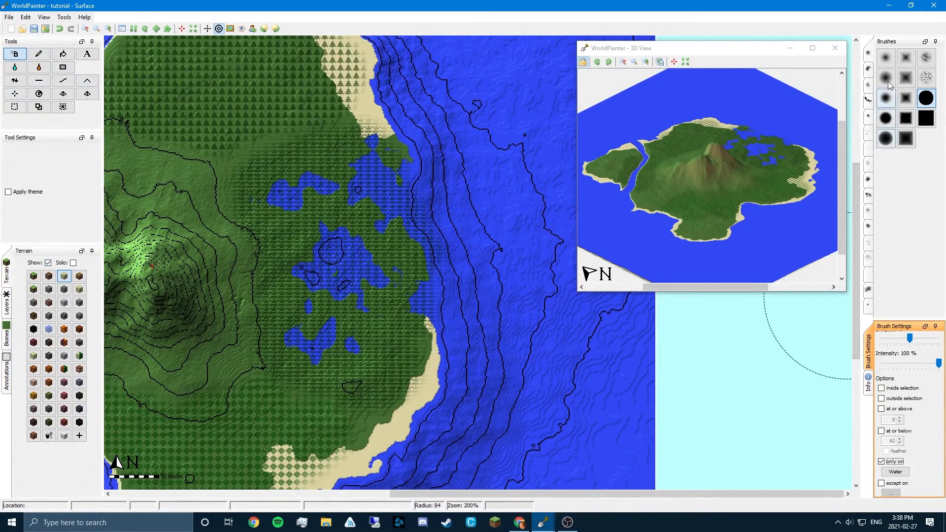
Step: Scatter sand over the wetland pond beds with a soft round brush at 50 % intensity, hiding the water layer while painting
left_click(885, 78)
left_click_drag(938, 363, 909, 363)
left_click(6, 303)
left_click(19, 287)
mouse_move(340, 270)
left_mouse_down()
mouse_move(297, 203)
mouse_move(384, 232)
mouse_move(473, 207)
mouse_move(493, 128)
mouse_move(515, 289)
left_mouse_up()
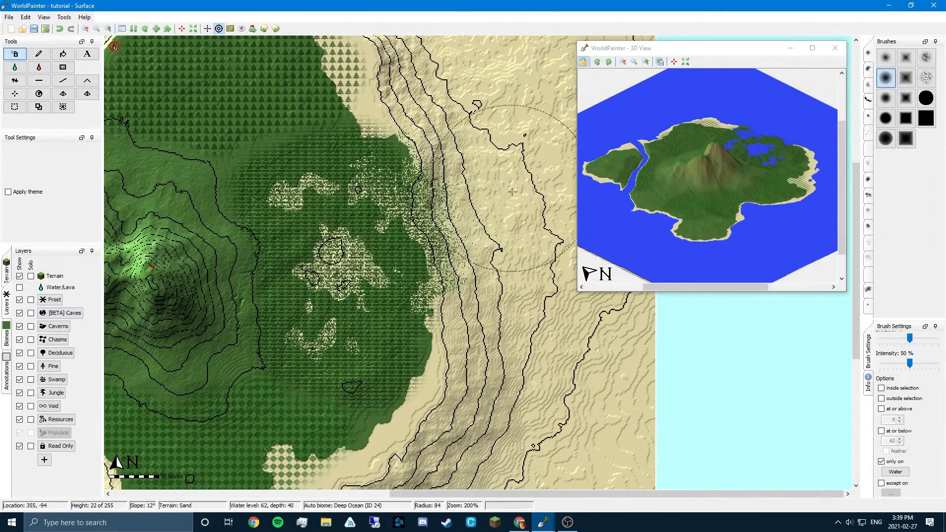
left_click(19, 287)
scroll(353, 299, "down", 1)
scroll(352, 299, "up", 1)
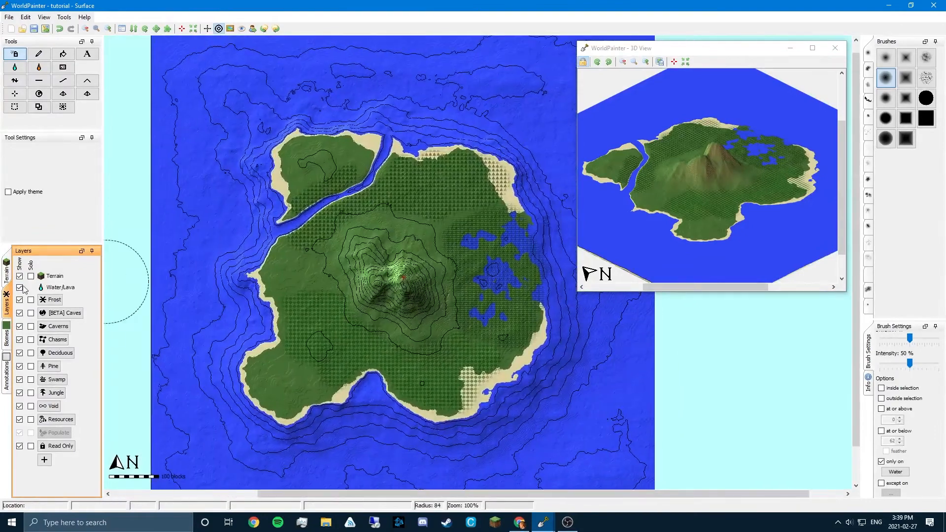
Step: Remove the only-on-Water restriction and paint Rock terrain over the island's southwest corner with a solid round brush of radius 60
left_click(7, 273)
scroll(219, 445, "up", 1)
middle_click_drag(348, 353, 377, 333)
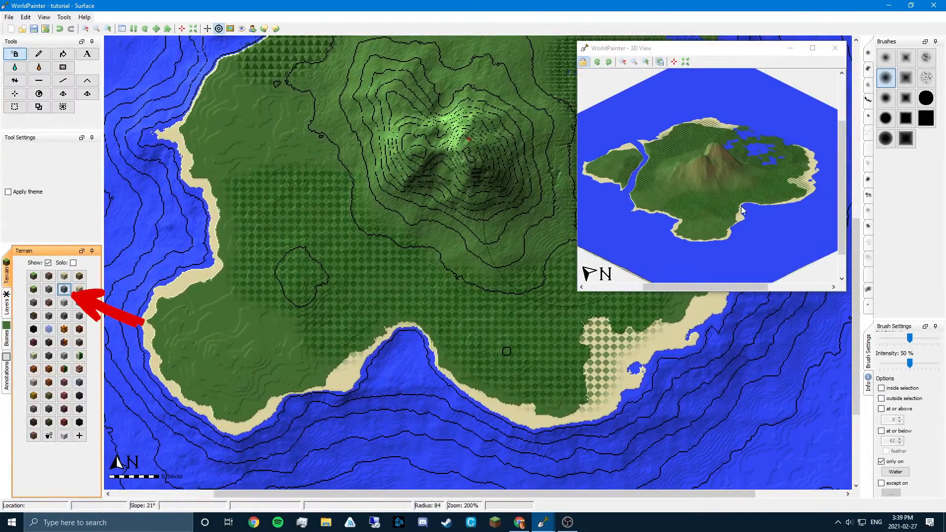
left_click(926, 98)
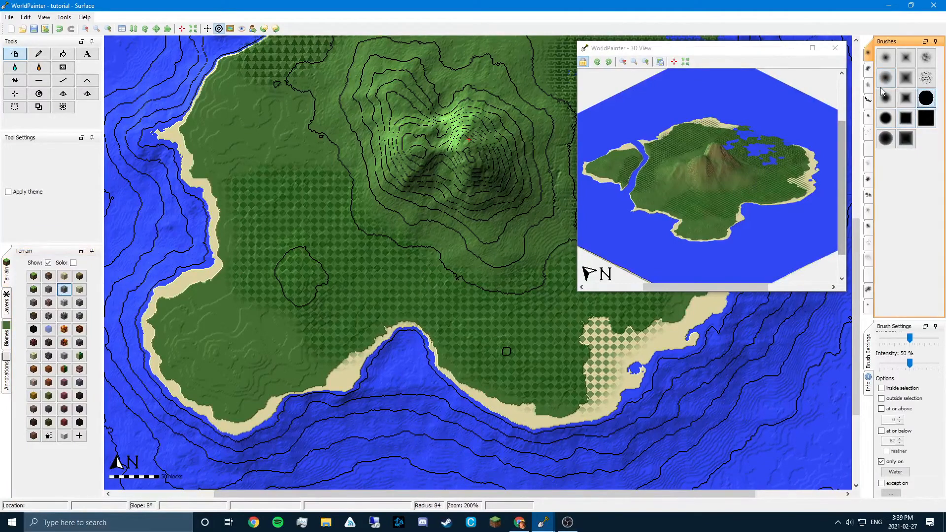
mouse_move(295, 340)
left_mouse_down()
mouse_move(224, 279)
mouse_move(226, 268)
mouse_move(276, 251)
mouse_move(345, 310)
mouse_move(236, 276)
mouse_move(206, 292)
left_mouse_up()
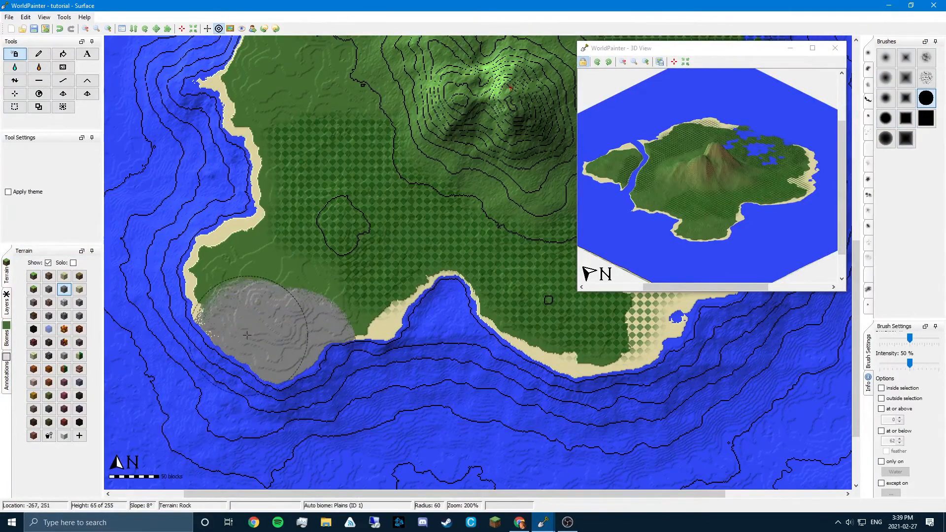
Step: Limit the brush to slopes above 45 degrees and paint Rock over the central mountain's steep sides
middle_click_drag(205, 292, 311, 358)
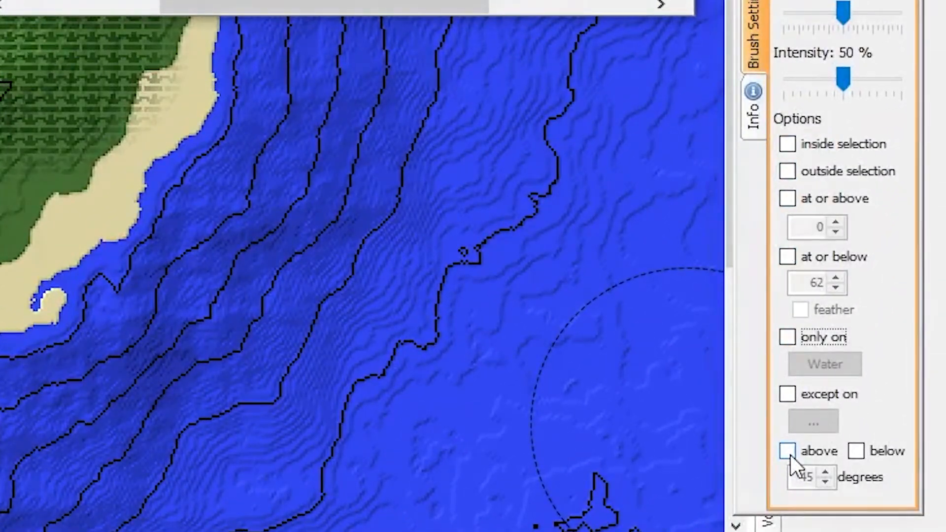
left_click(787, 451)
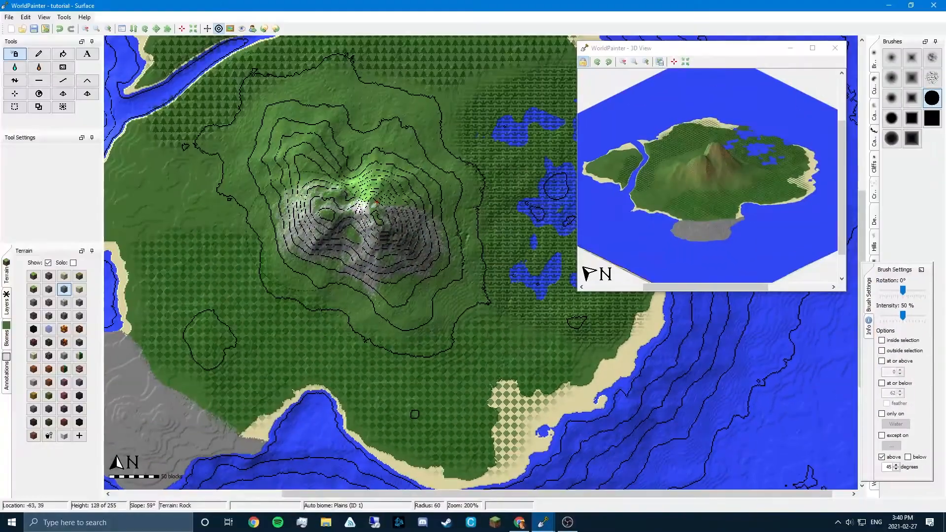
left_click_drag(296, 207, 404, 167)
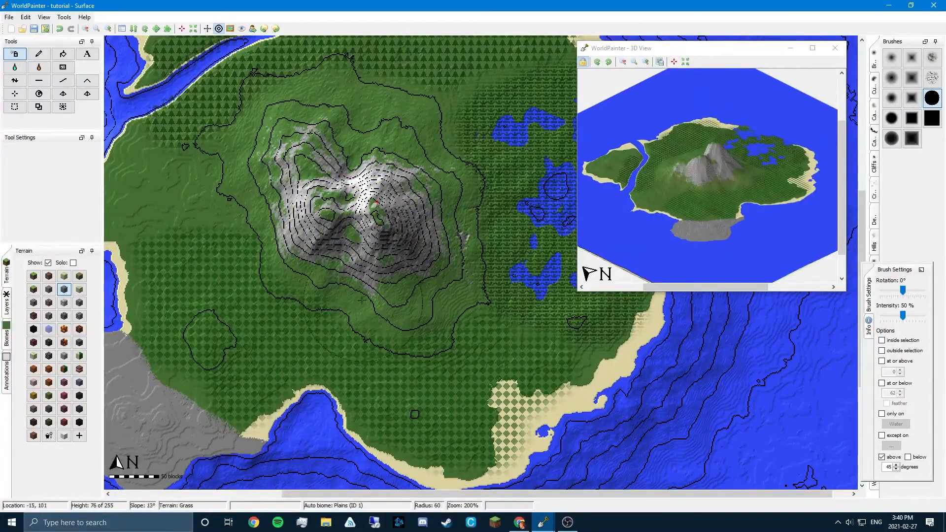
Step: Turn off the slope limit and paint the Frost layer at 100 % intensity over the northwest land and river
middle_click_drag(480, 266, 499, 331)
middle_click_drag(367, 272, 480, 414)
left_click(9, 311)
left_click(55, 302)
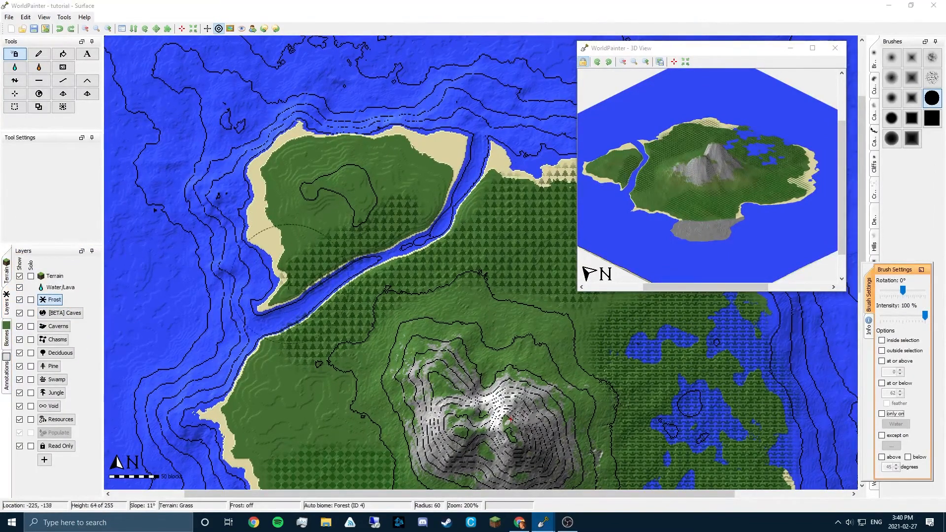
mouse_move(285, 290)
left_mouse_down()
mouse_move(369, 261)
mouse_move(390, 158)
mouse_move(303, 152)
left_mouse_up()
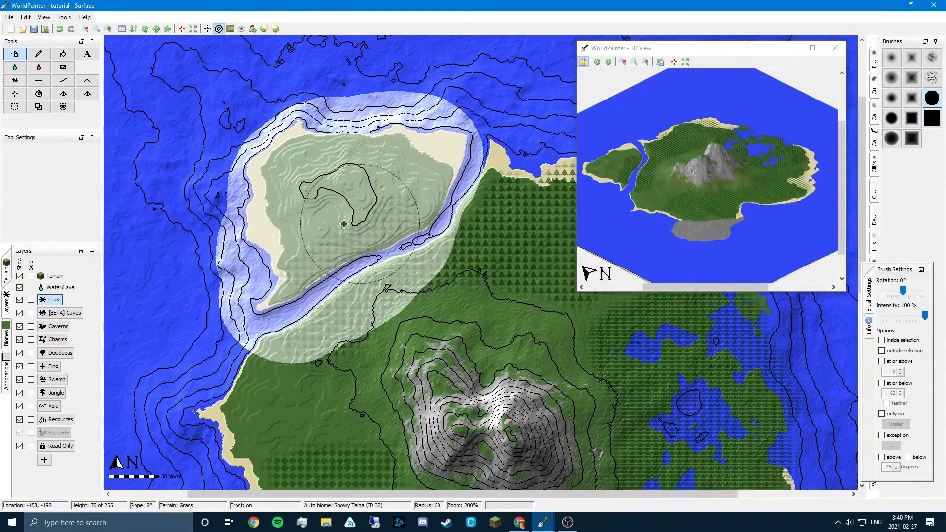
scroll(303, 153, "down", 1)
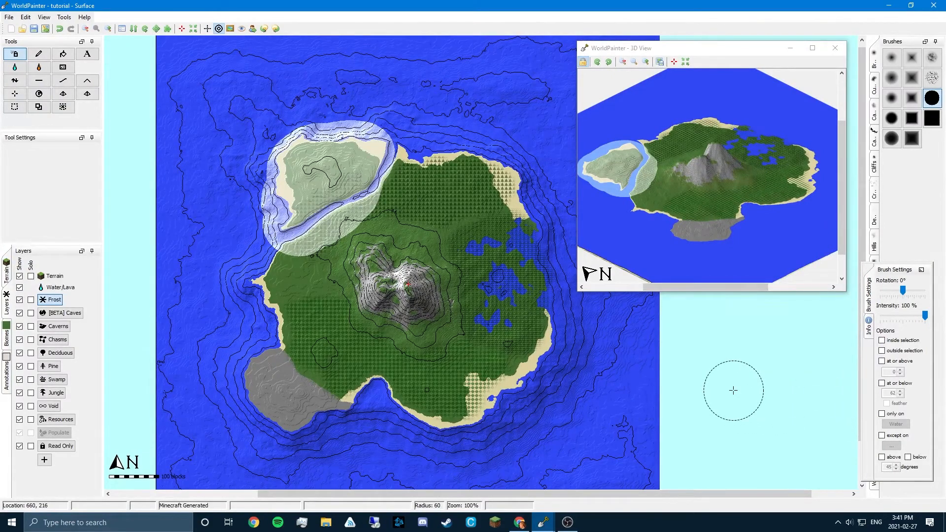
Step: Export everything as the world "tutorial" to the Minecraft saves folder in the Minecraft 1.14.4 or later (Anvil) format
key("ctrl+e")
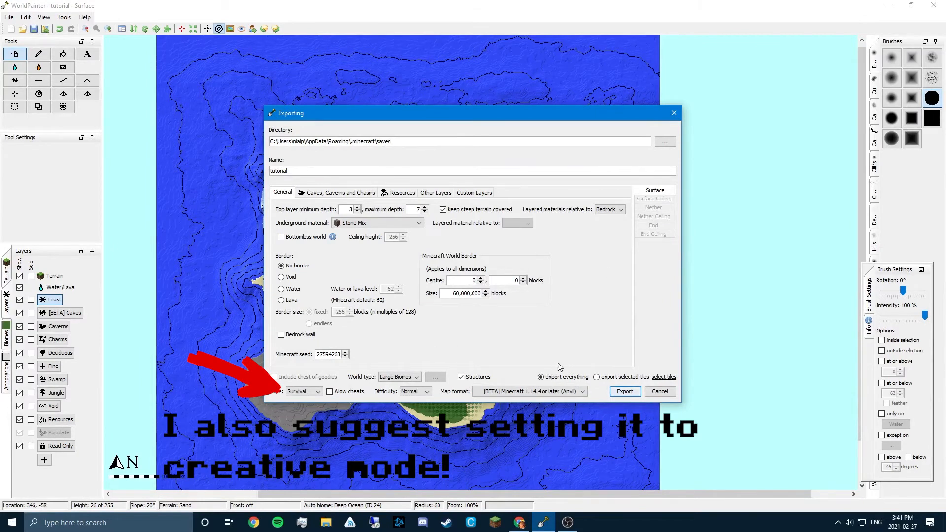
left_click(617, 391)
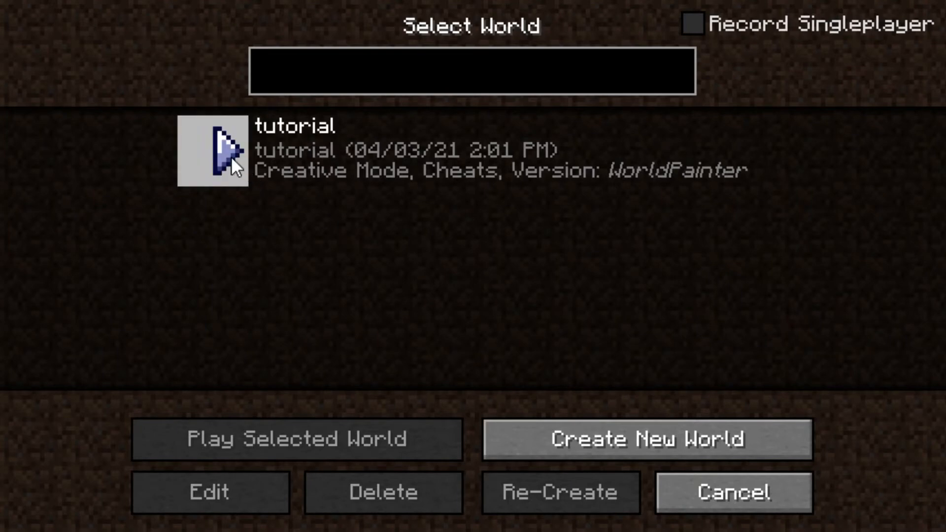
Step: Switch to Minecraft and load the "tutorial" world without creating a backup
left_click(232, 160)
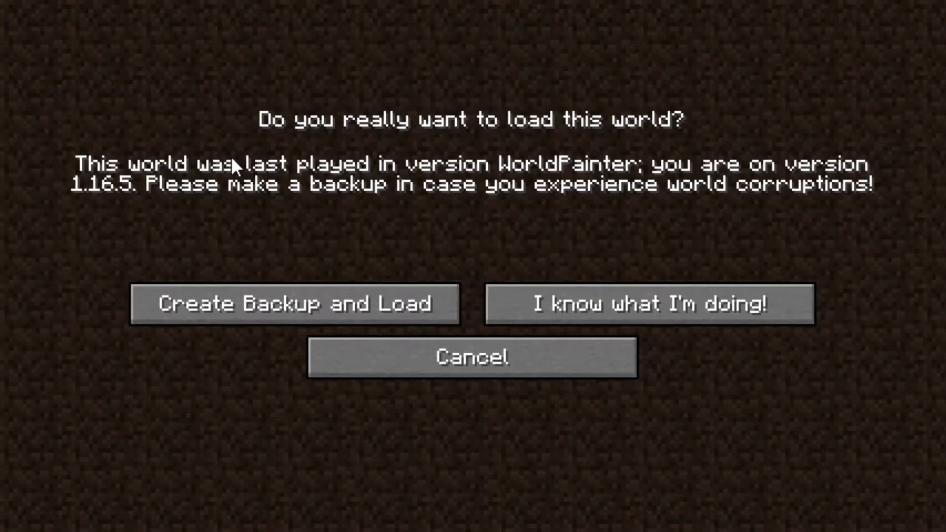
left_click(572, 295)
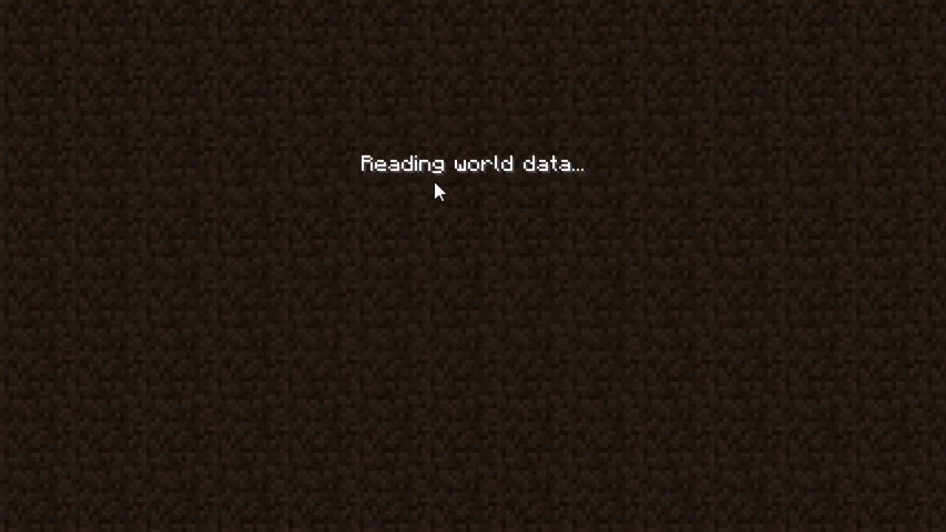